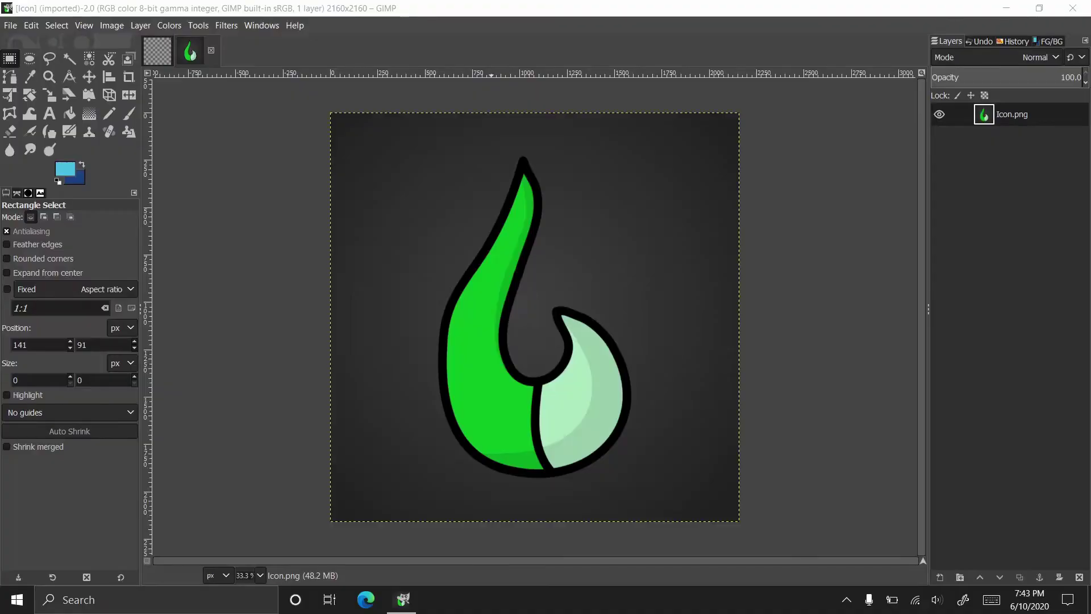
- Add a new transparent 2160×2160 layer named Layer above Icon.png
{"action": "left_click", "coordinate": [800, 95]}
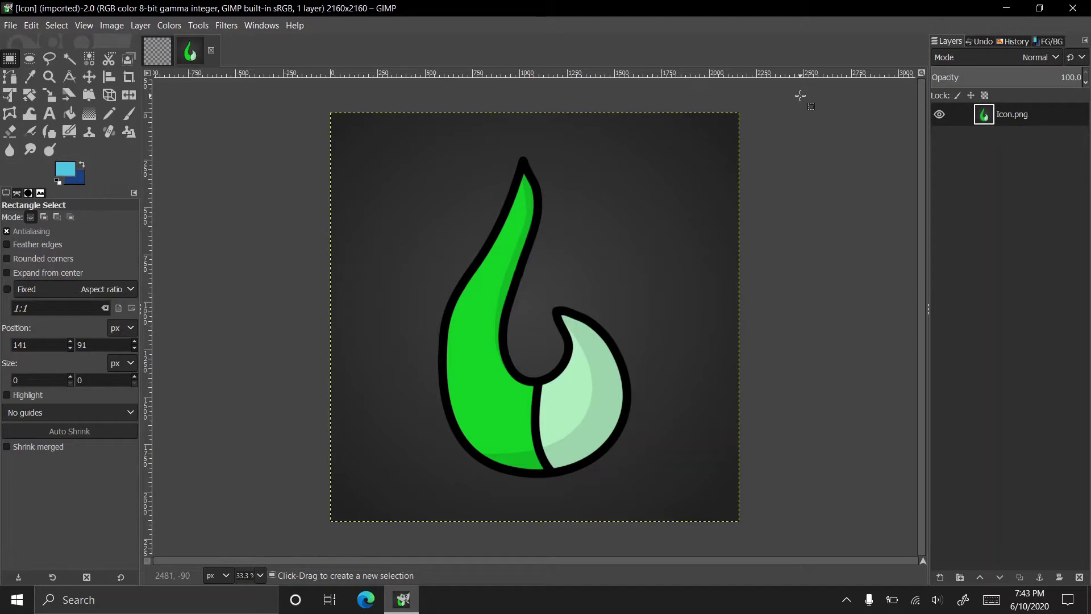
{"action": "right_click", "coordinate": [1012, 179]}
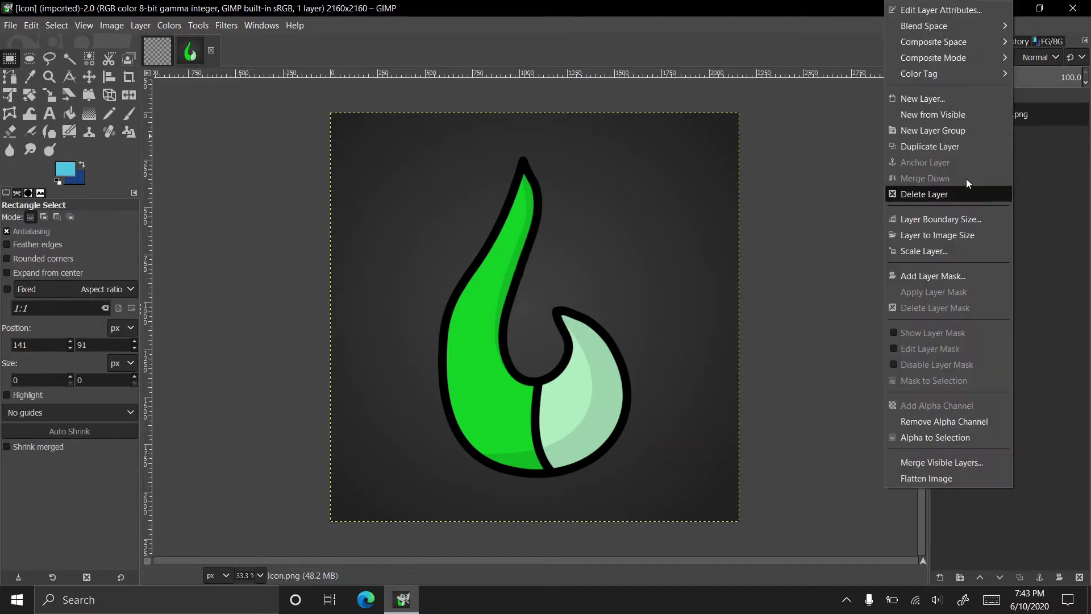
{"action": "left_click", "coordinate": [936, 98]}
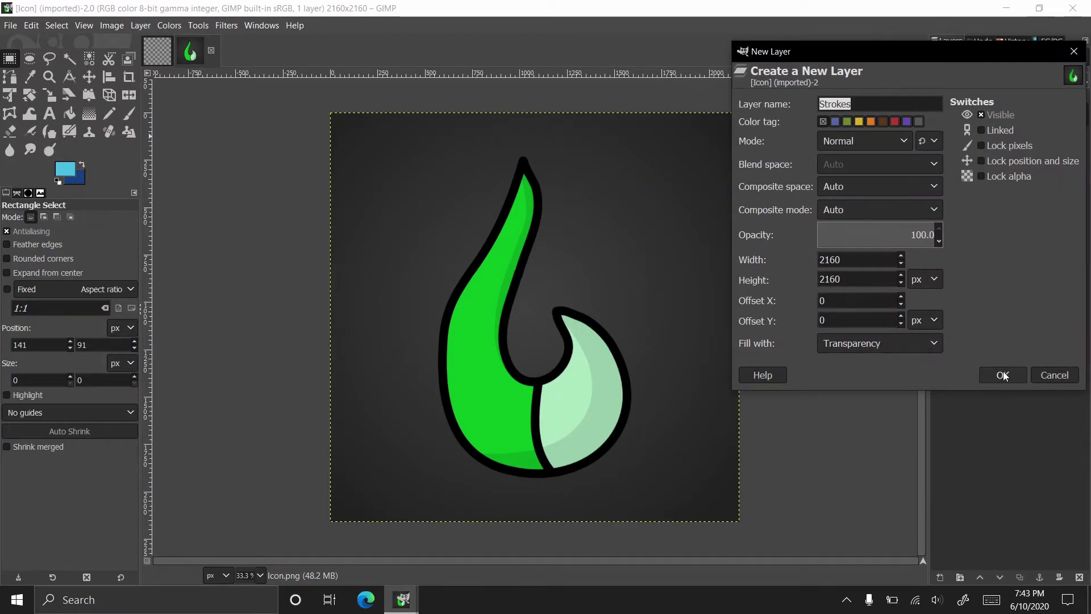
{"action": "key", "text": "BackSpace"}
{"action": "left_click", "coordinate": [1003, 375]}
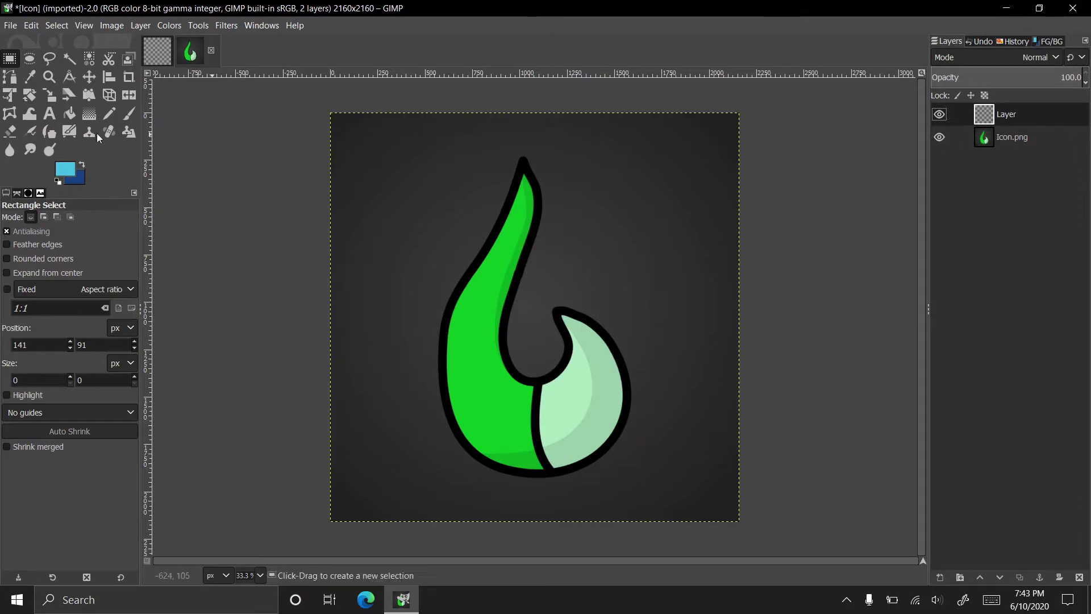
- Draw light blue pencil strokes across the icon on Layer
{"action": "left_click", "coordinate": [109, 113]}
{"action": "mouse_move", "coordinate": [438, 341]}
{"action": "left_mouse_down"}
{"action": "mouse_move", "coordinate": [534, 255]}
{"action": "mouse_move", "coordinate": [556, 334]}
{"action": "mouse_move", "coordinate": [518, 386]}
{"action": "left_mouse_up"}
{"action": "left_click_drag", "start_coordinate": [617, 442], "coordinate": [602, 358]}
- Add another empty layer, Layer #1, above it
{"action": "right_click", "coordinate": [1022, 207]}
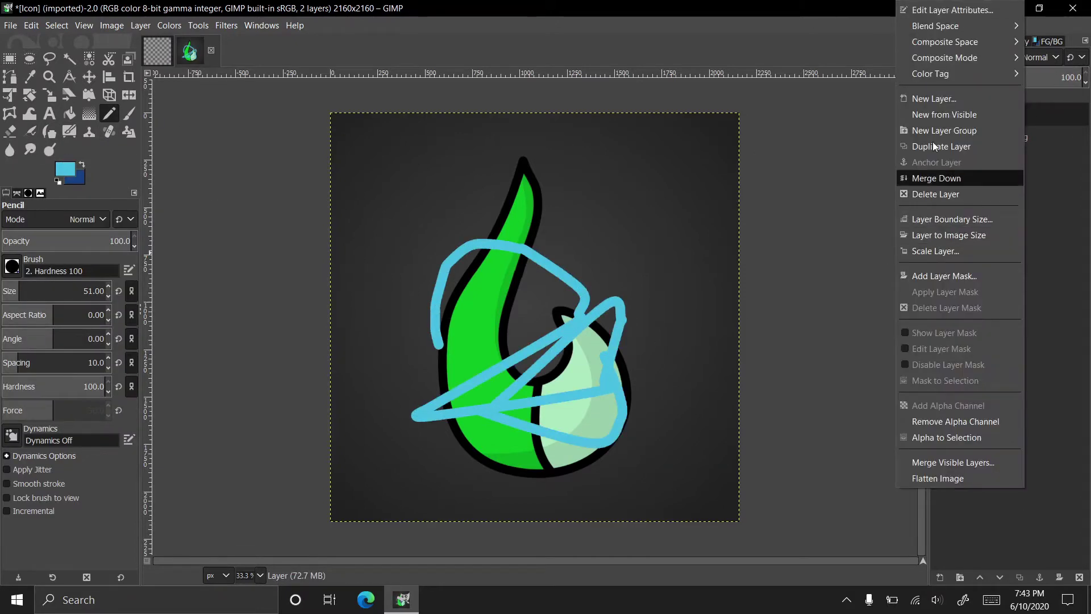
{"action": "left_click", "coordinate": [931, 98]}
{"action": "left_click", "coordinate": [1008, 522]}
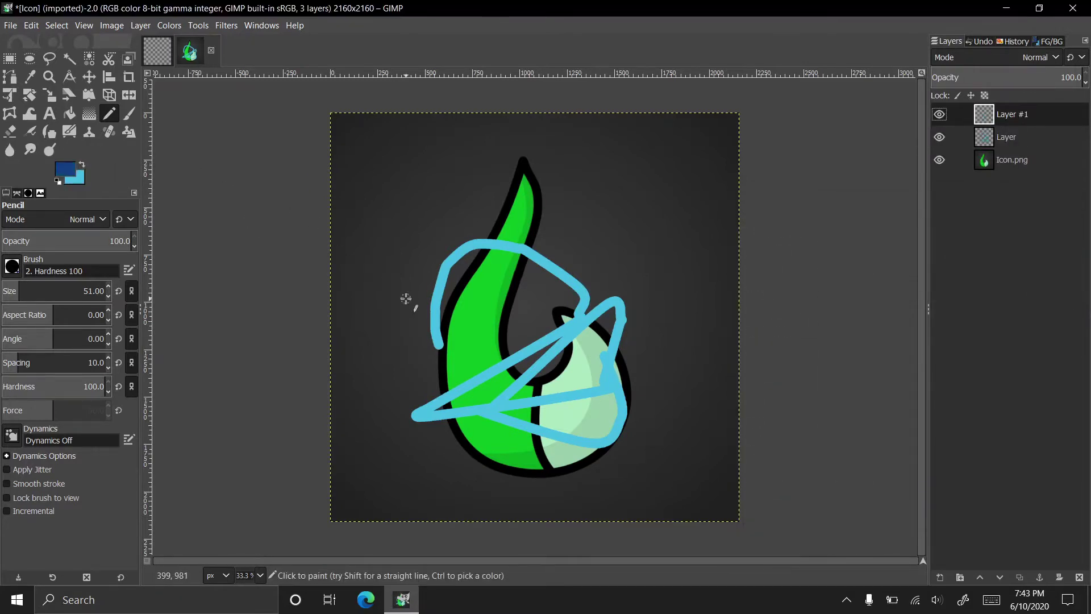
- Draw dark blue pencil loops over the icon and toggle layer visibility to compare
{"action": "mouse_move", "coordinate": [407, 297]}
{"action": "left_mouse_down"}
{"action": "mouse_move", "coordinate": [591, 277]}
{"action": "mouse_move", "coordinate": [494, 341]}
{"action": "mouse_move", "coordinate": [522, 360]}
{"action": "mouse_move", "coordinate": [497, 365]}
{"action": "left_mouse_up"}
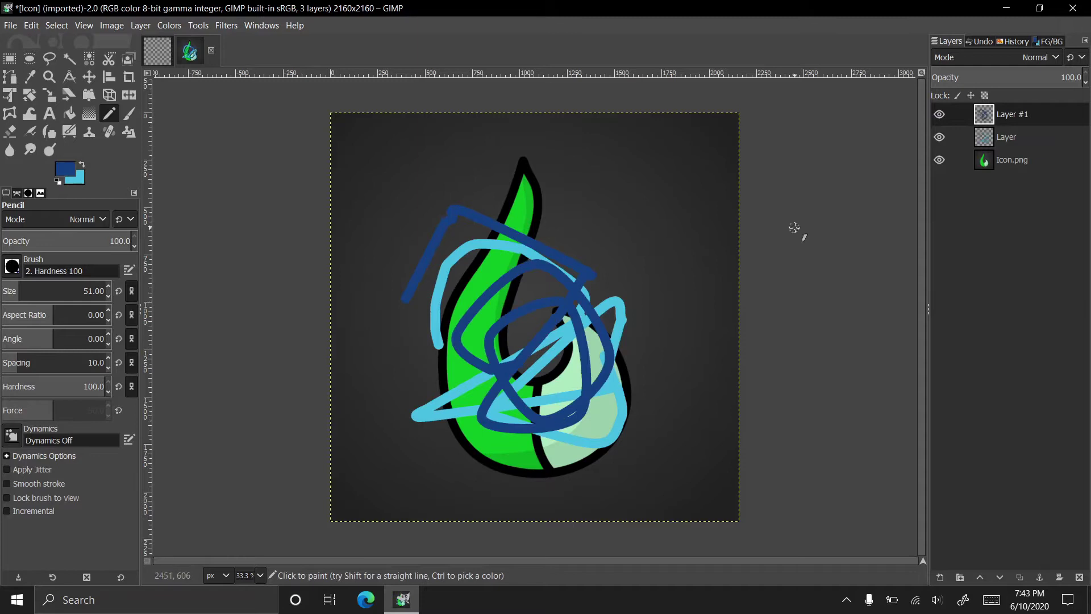
{"action": "left_click", "coordinate": [940, 116]}
{"action": "left_click", "coordinate": [939, 115]}
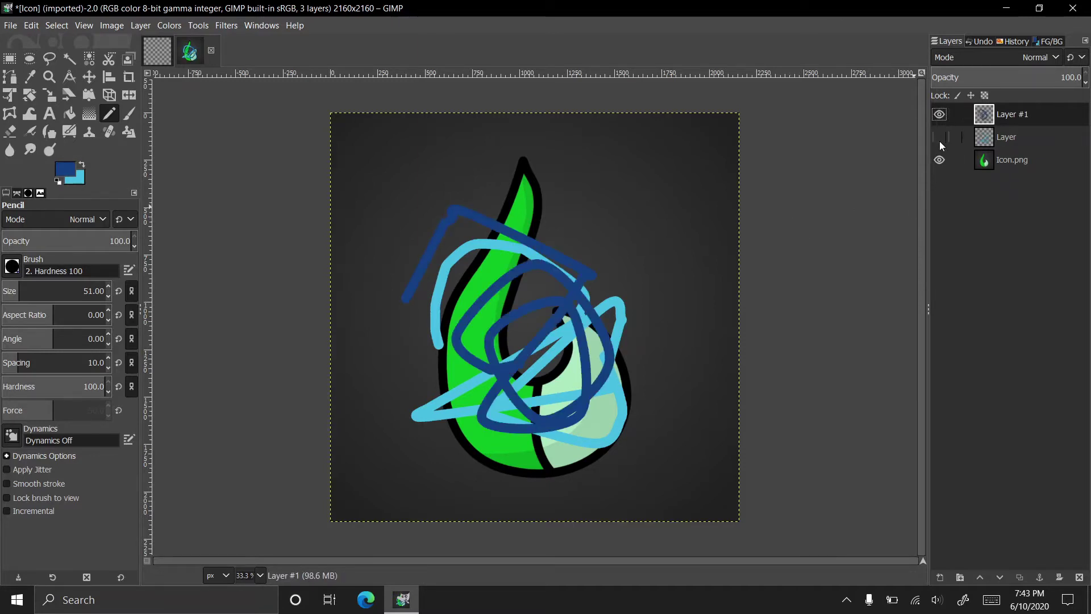
{"action": "left_click", "coordinate": [939, 139]}
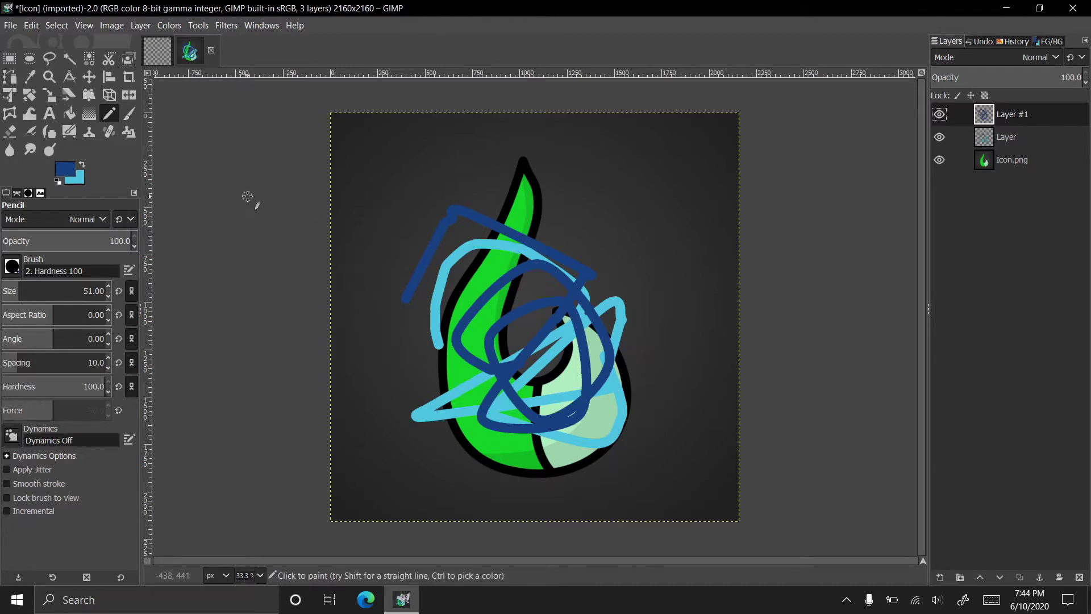
- Undo both the dark blue and the light blue pencil strokes
{"action": "key", "text": "ctrl+z"}
{"action": "key", "text": "ctrl+z"}
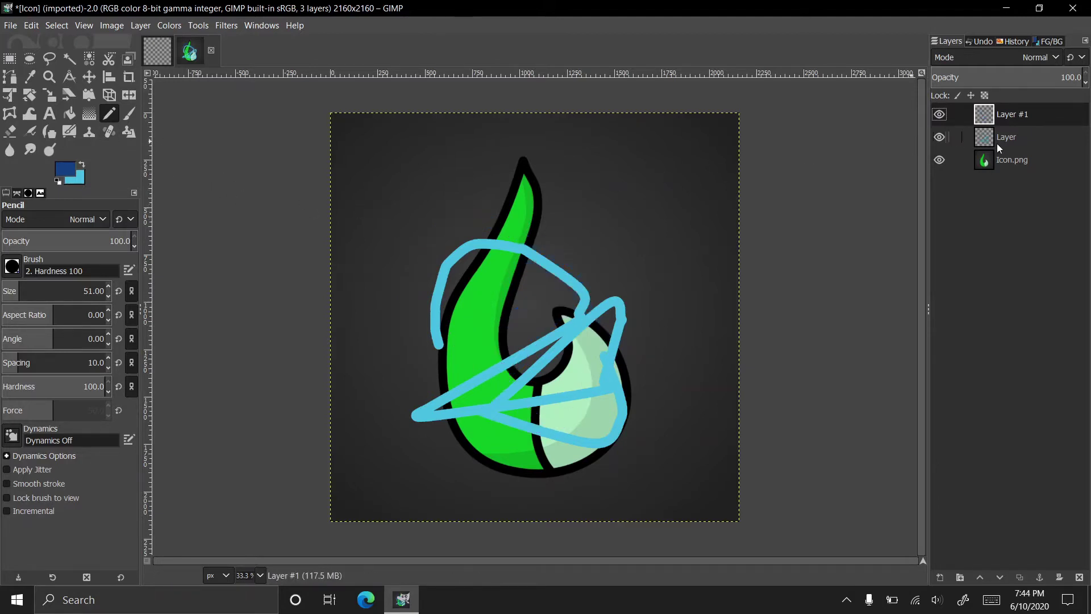
{"action": "left_click", "coordinate": [1020, 138]}
{"action": "key", "text": "ctrl+z"}
{"action": "key", "text": "ctrl+z"}
{"action": "key", "text": "ctrl+z"}
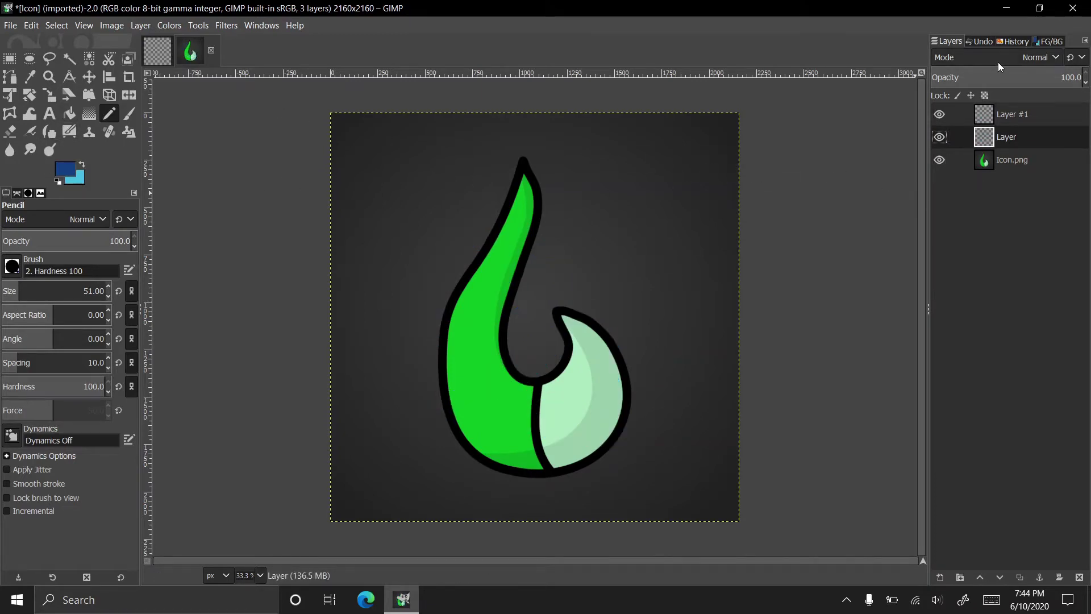
- Browse the layer blend mode list and close it without changes
{"action": "left_click", "coordinate": [1018, 57]}
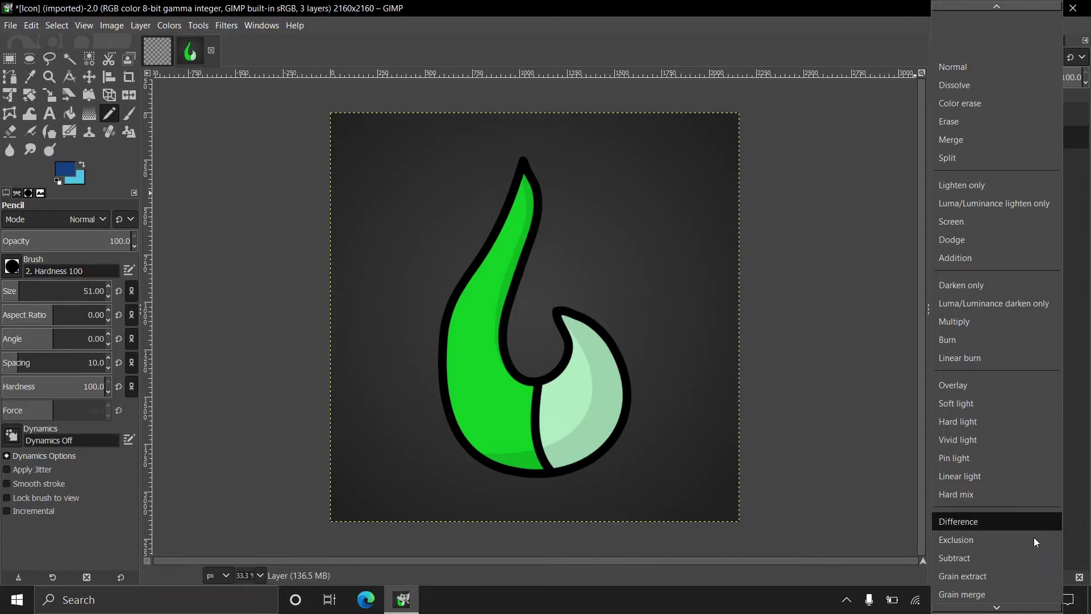
{"action": "scroll", "coordinate": [980, 159], "scroll_direction": "down", "scroll_amount": 2}
{"action": "mouse_move", "coordinate": [942, 608]}
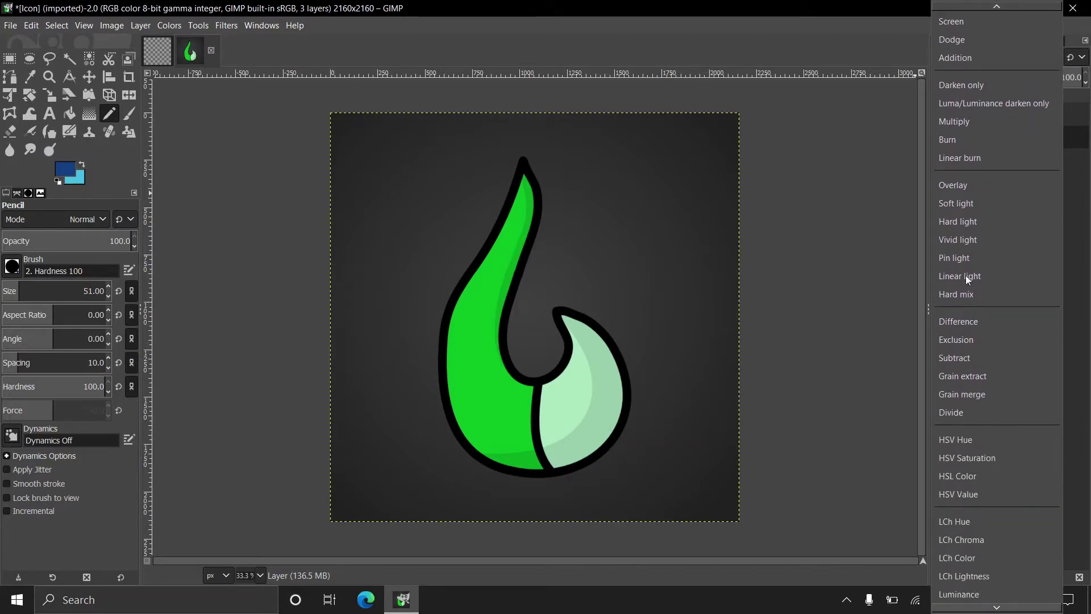
{"action": "mouse_move", "coordinate": [953, 7]}
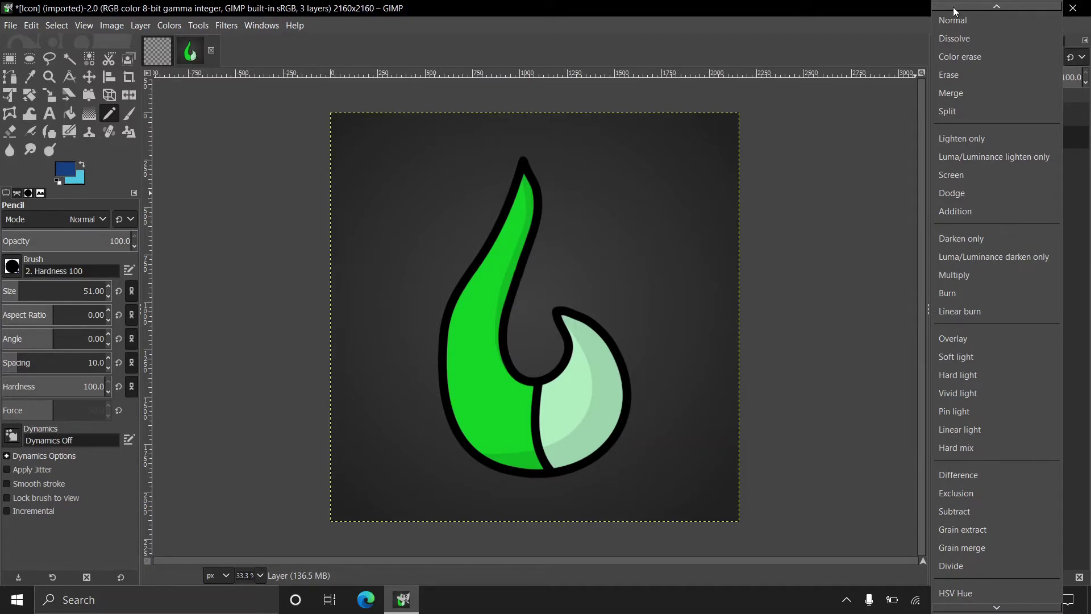
{"action": "left_click", "coordinate": [850, 24]}
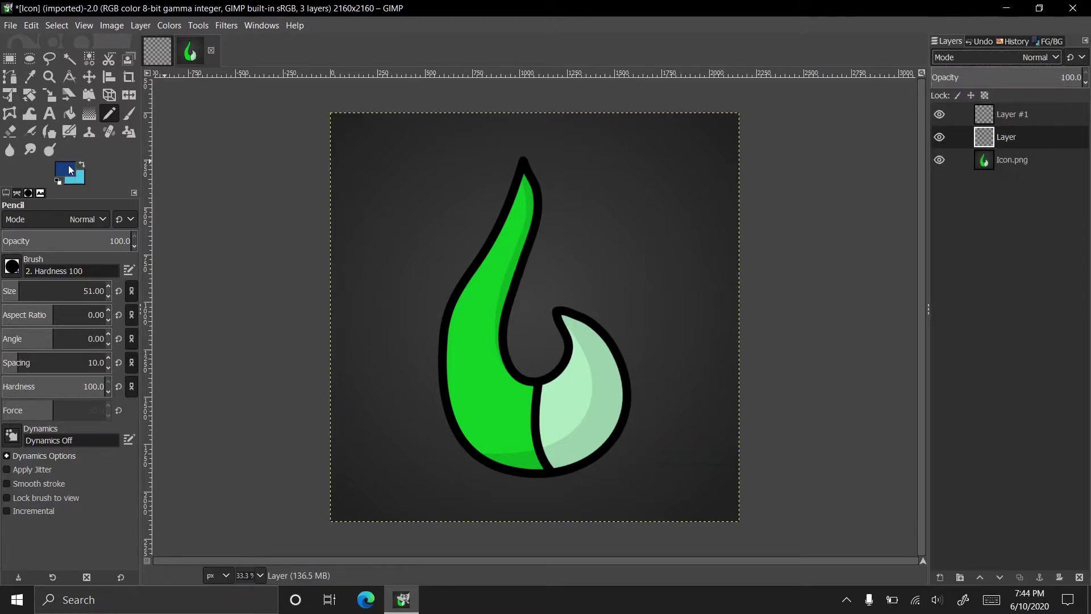
- Set the foreground to pure red (RGB 255, 0, 0) and bucket-fill the whole layer with it
{"action": "left_click", "coordinate": [69, 117]}
{"action": "left_click", "coordinate": [65, 170]}
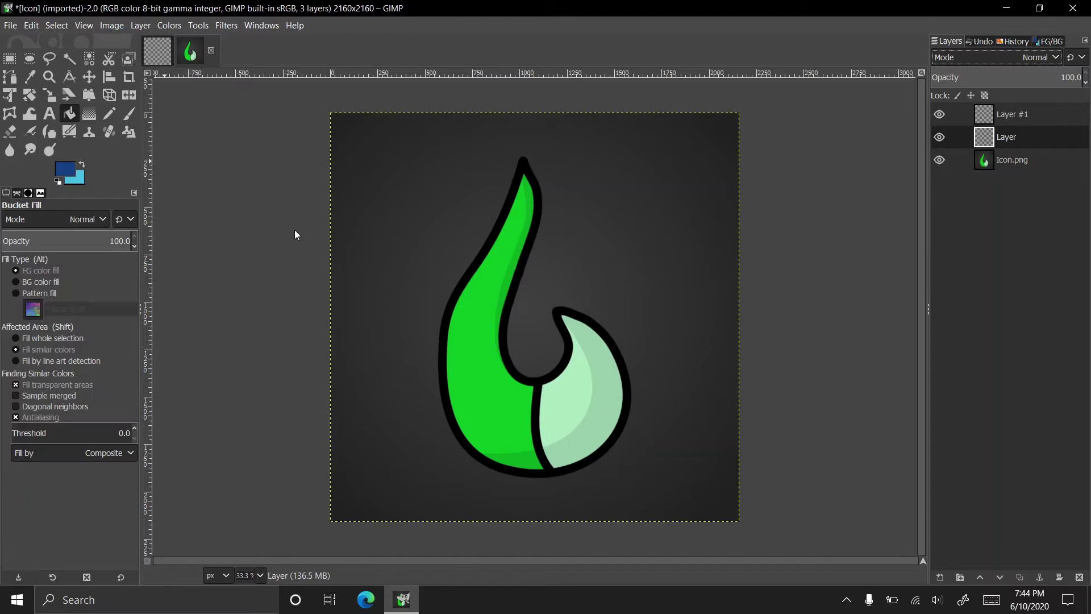
{"action": "left_click", "coordinate": [728, 217]}
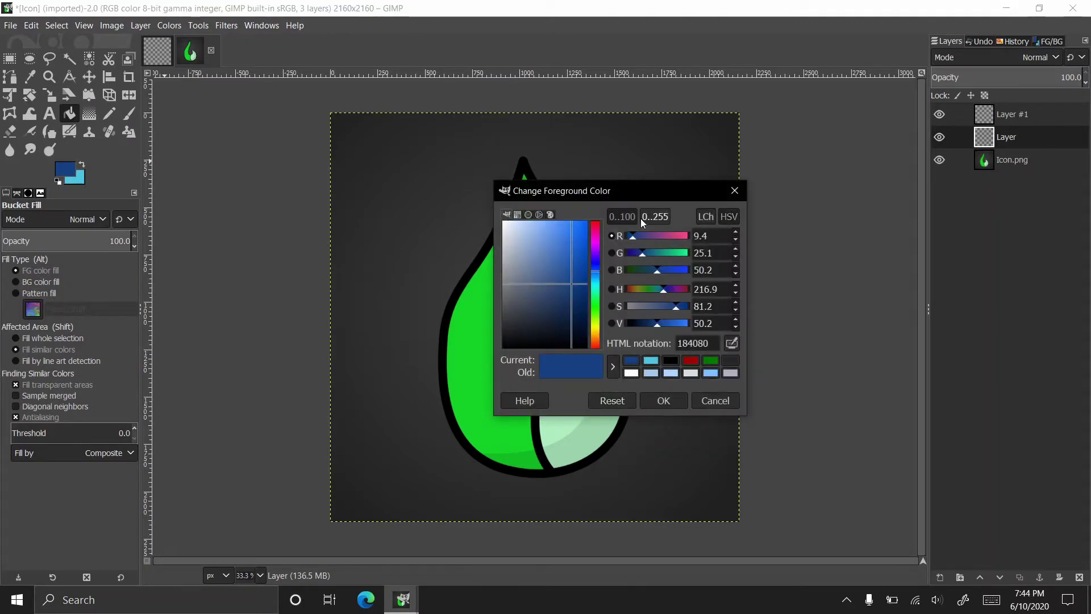
{"action": "left_click", "coordinate": [655, 216]}
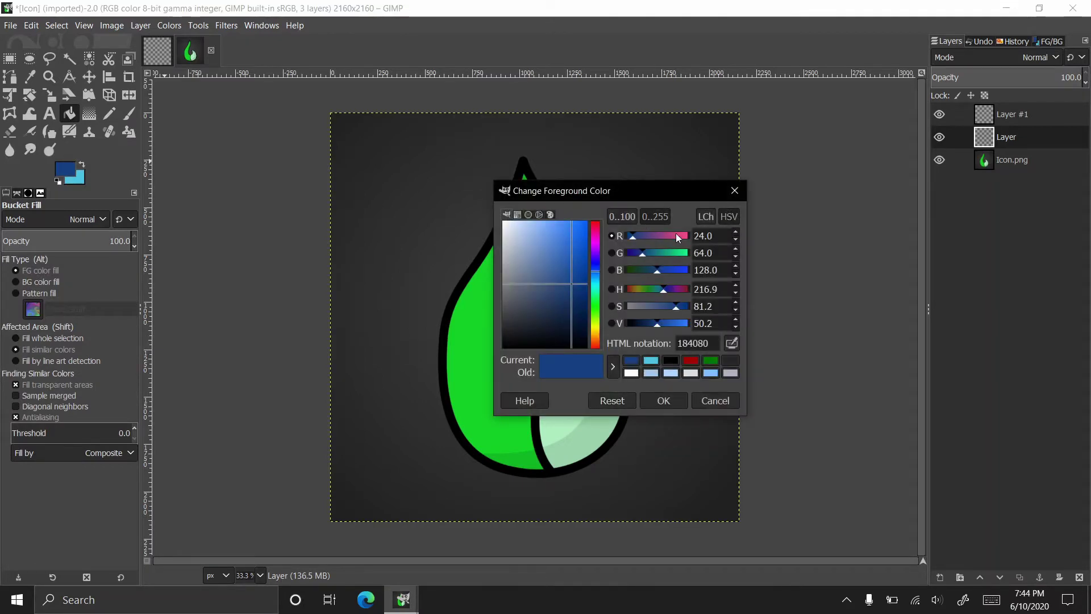
{"action": "left_click_drag", "start_coordinate": [659, 237], "coordinate": [749, 248]}
{"action": "left_click_drag", "start_coordinate": [650, 254], "coordinate": [625, 272]}
{"action": "left_click", "coordinate": [663, 400]}
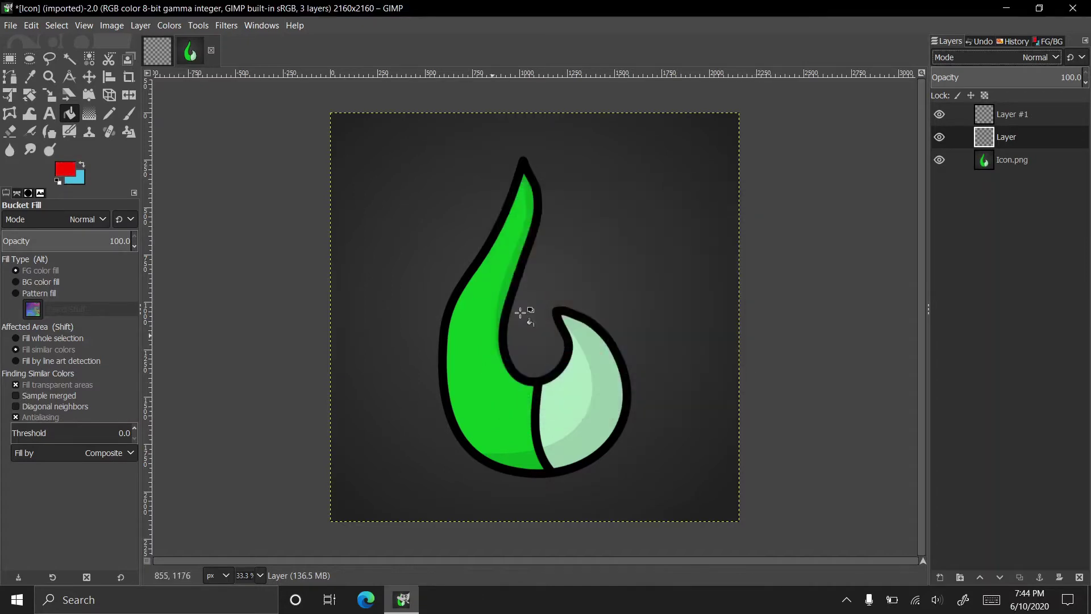
{"action": "left_click", "coordinate": [580, 297]}
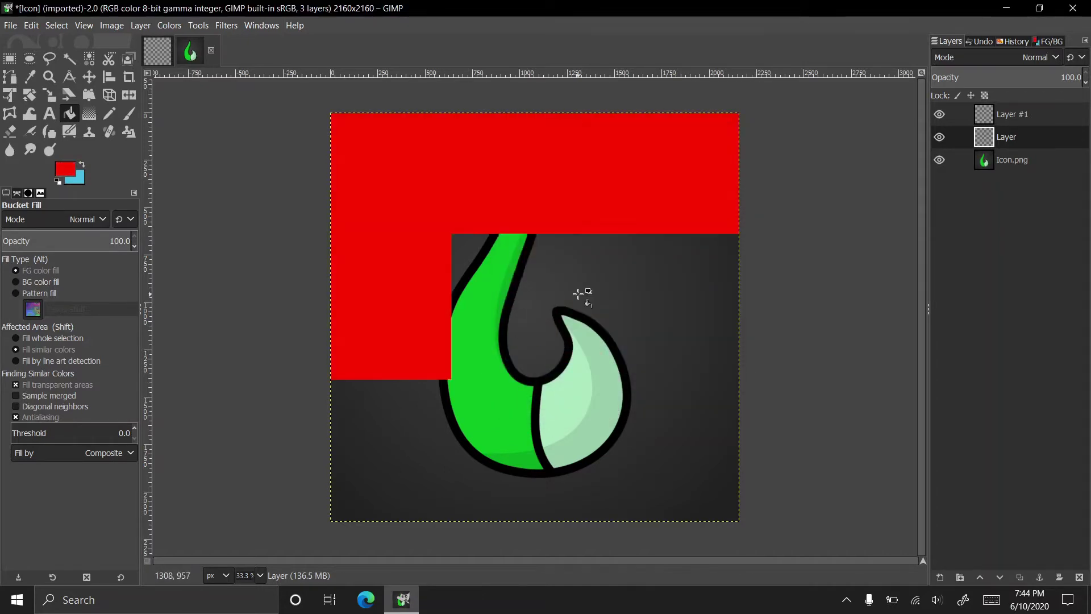
{"action": "left_click", "coordinate": [10, 58]}
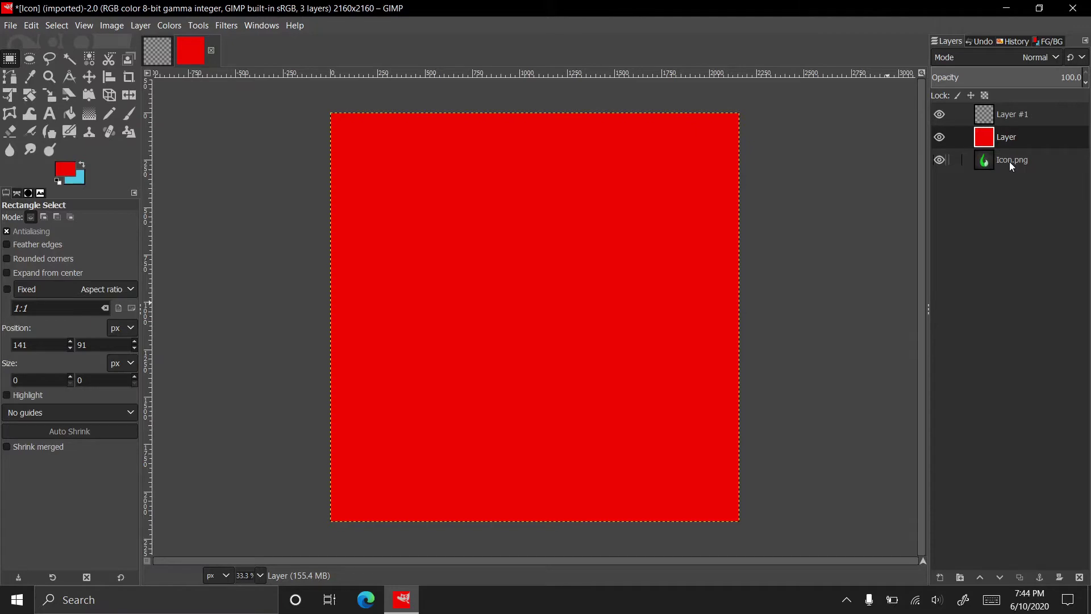
- Change the red layer's blend mode to HSL Color
{"action": "left_click", "coordinate": [1011, 64]}
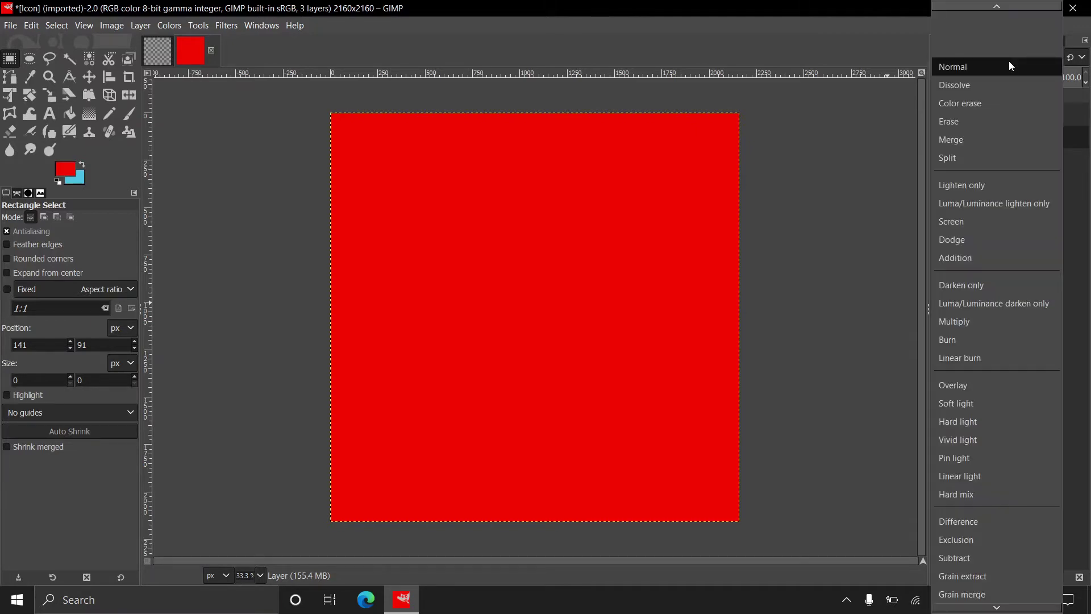
{"action": "scroll", "coordinate": [1000, 218], "scroll_direction": "down", "scroll_amount": 5}
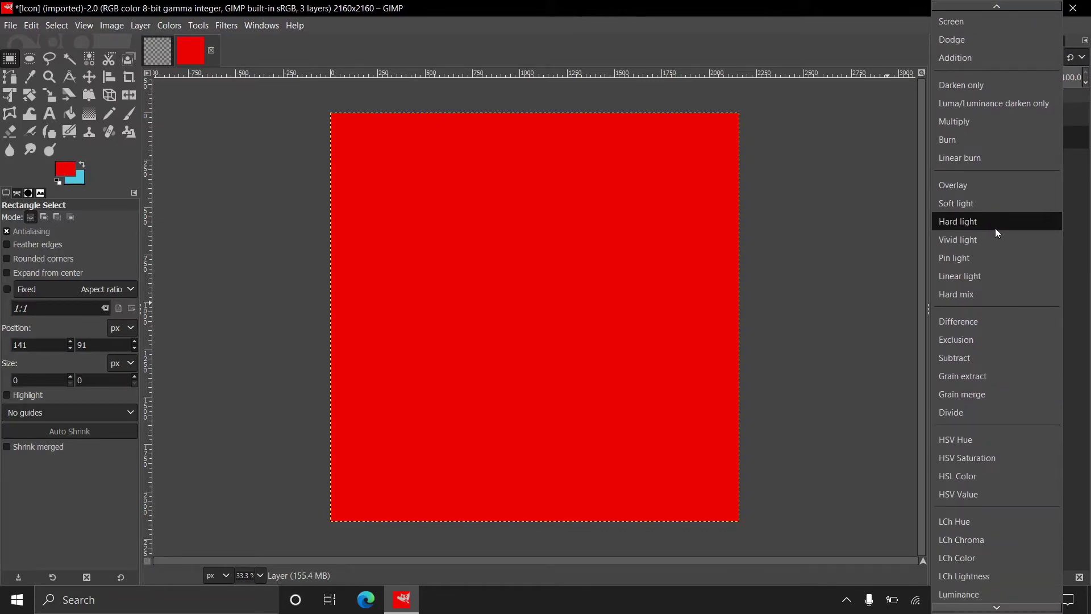
{"action": "left_click", "coordinate": [976, 477]}
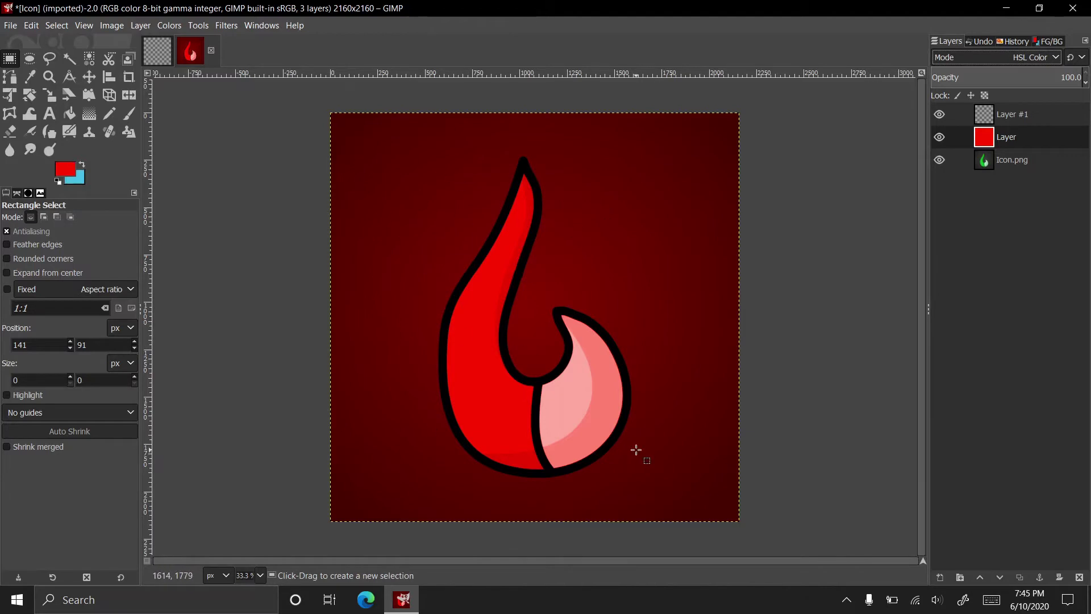
- Swap the colours and set the foreground to pure blue, with red and green at 0
{"action": "left_click", "coordinate": [80, 164]}
{"action": "left_click", "coordinate": [64, 168]}
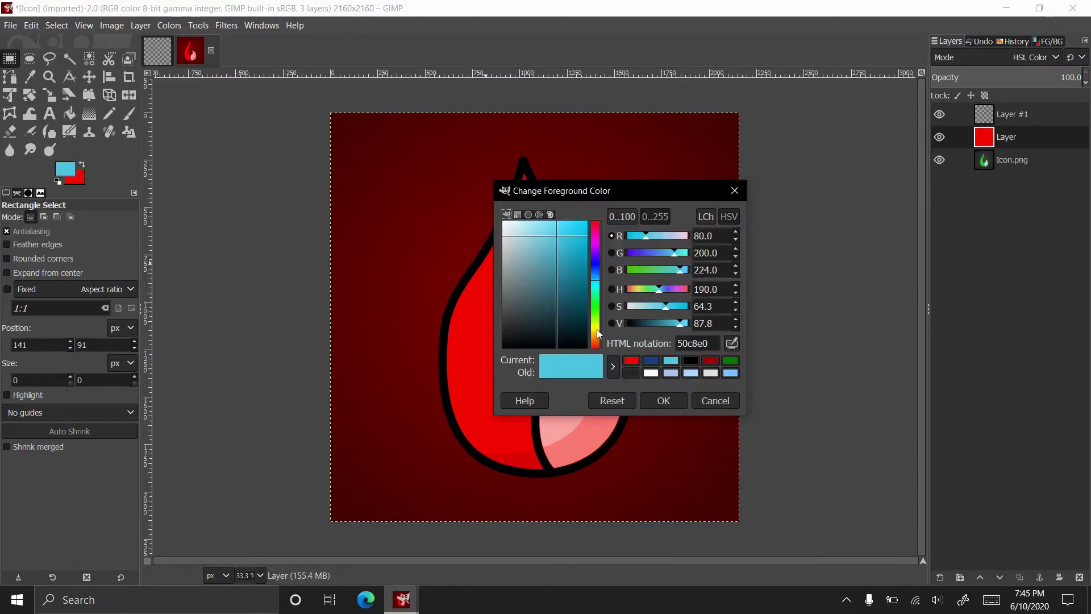
{"action": "left_click", "coordinate": [596, 260]}
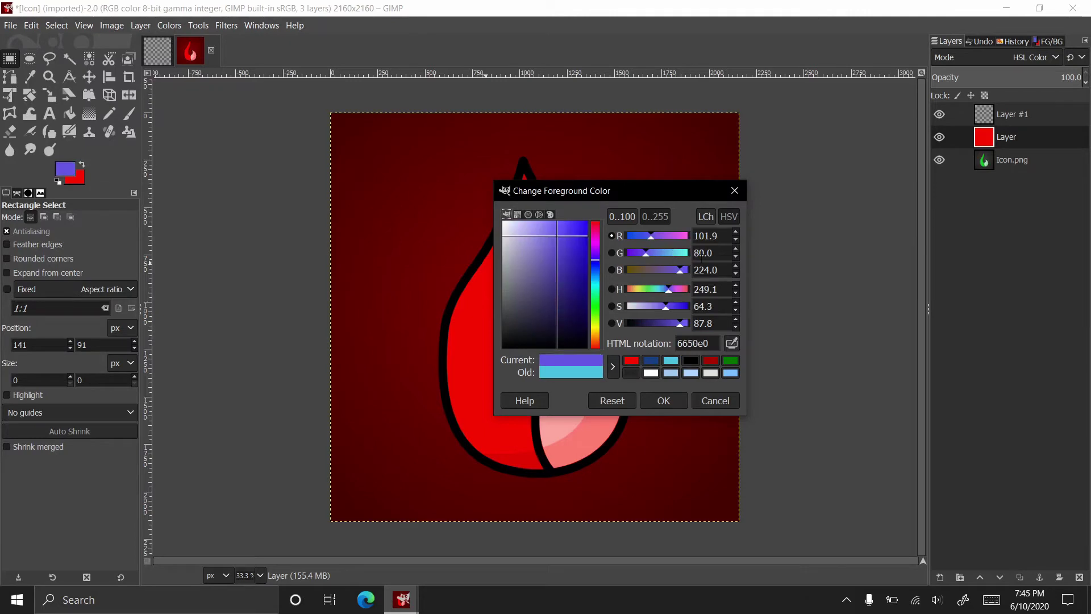
{"action": "left_click_drag", "start_coordinate": [663, 254], "coordinate": [523, 240]}
{"action": "left_click_drag", "start_coordinate": [629, 231], "coordinate": [536, 233]}
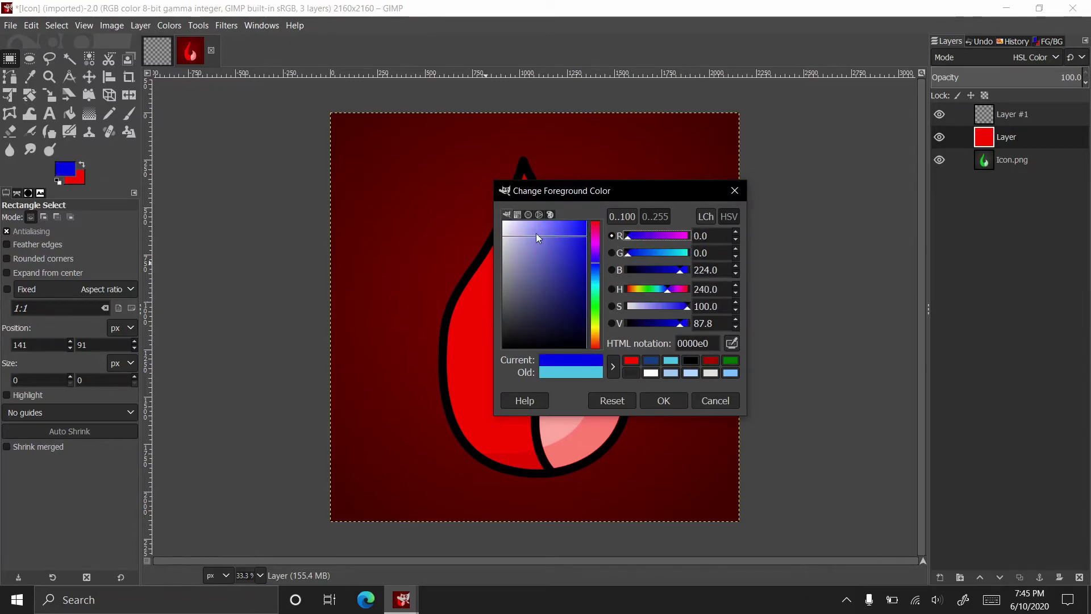
{"action": "left_click", "coordinate": [664, 400]}
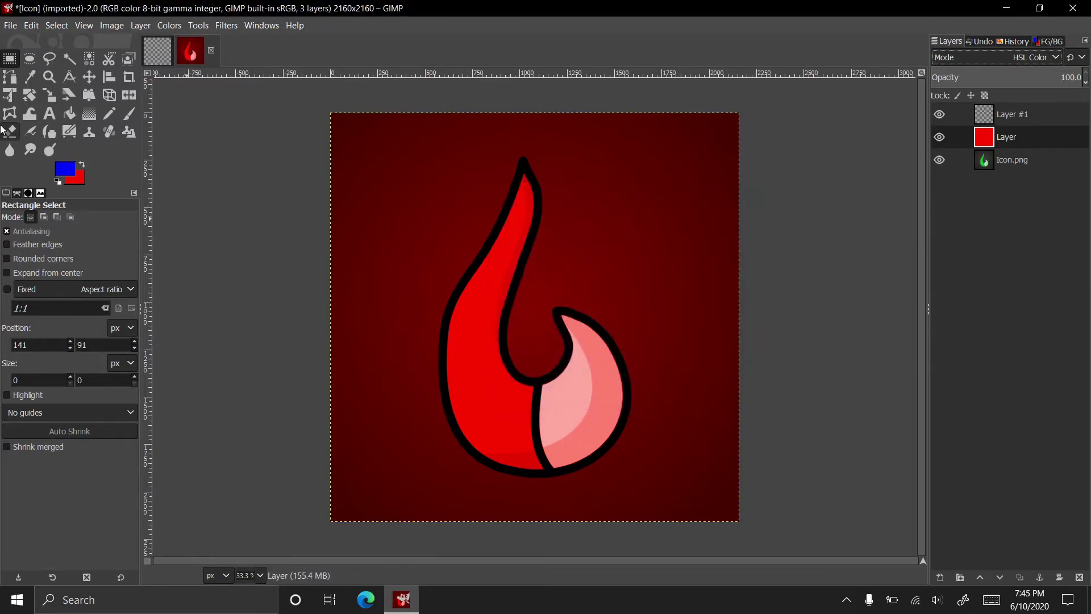
- Draw a blue-to-red gradient from the top-left to the bottom-right corner
{"action": "left_click", "coordinate": [89, 114]}
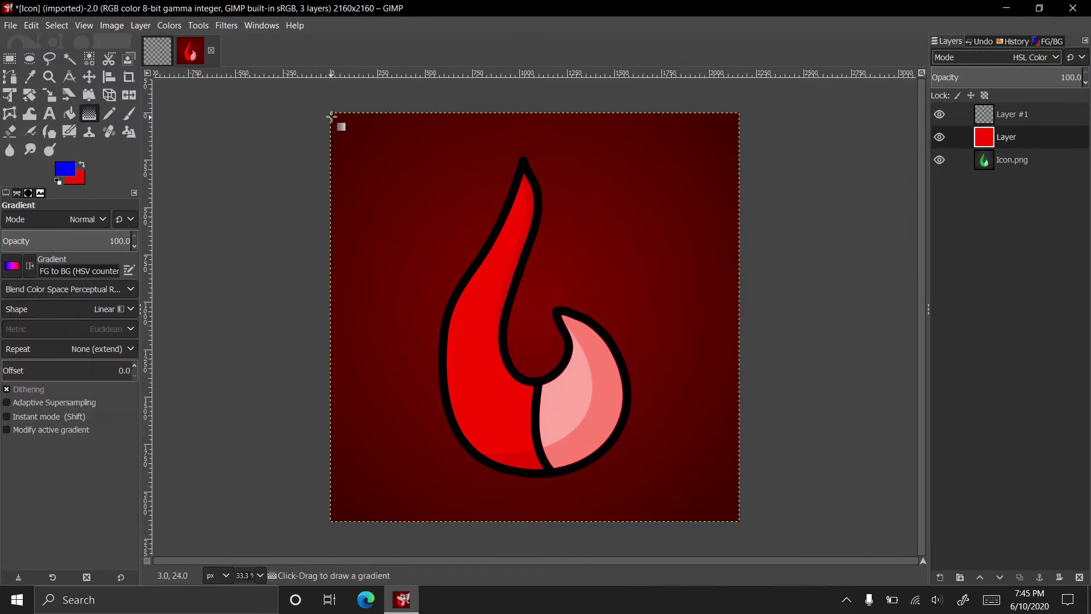
{"action": "left_click_drag", "start_coordinate": [331, 114], "coordinate": [736, 520]}
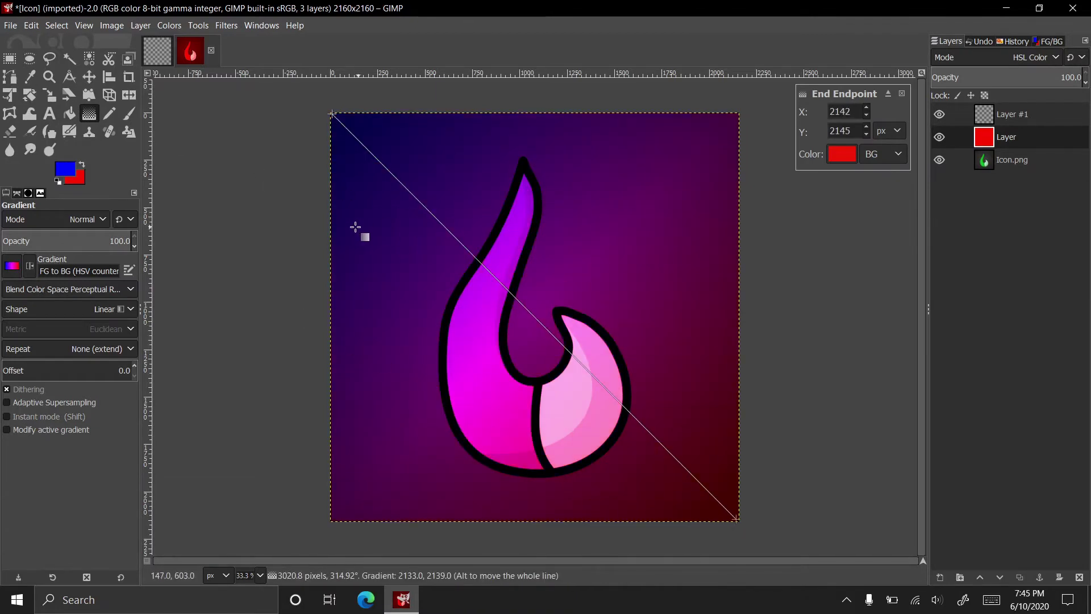
{"action": "key", "text": "Return"}
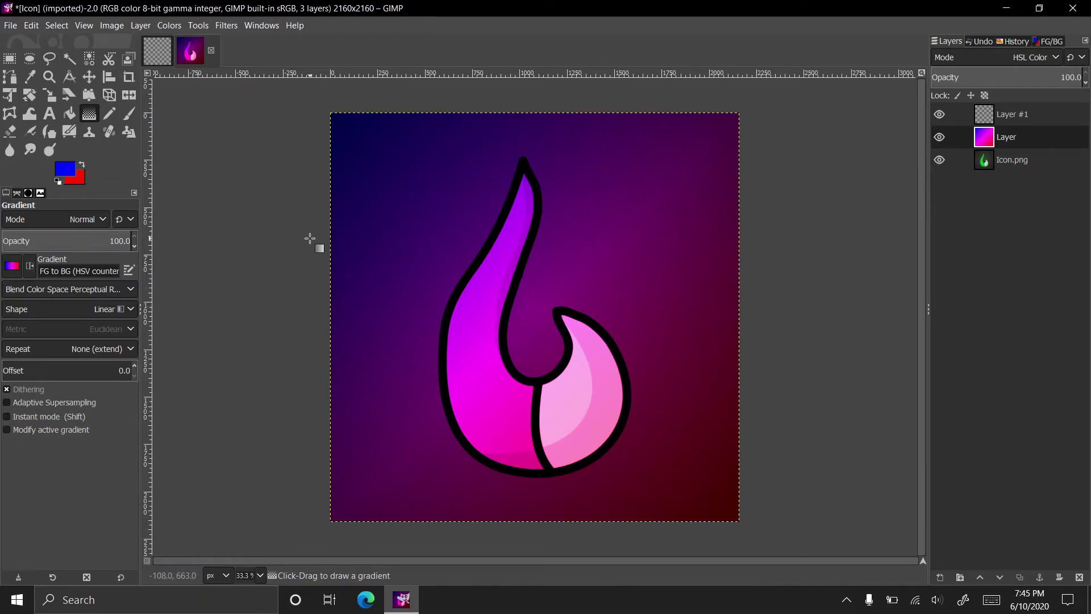
- Rename Layer to 'Color' and Layer #1 to 'Saturation'
{"action": "key", "text": "r"}
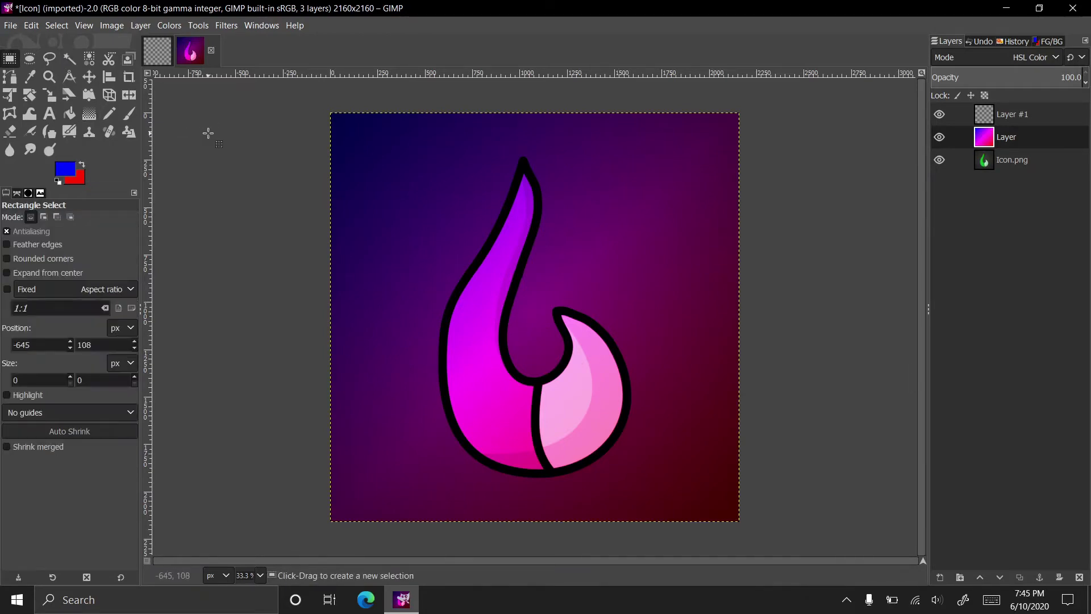
{"action": "double_click", "coordinate": [1017, 141]}
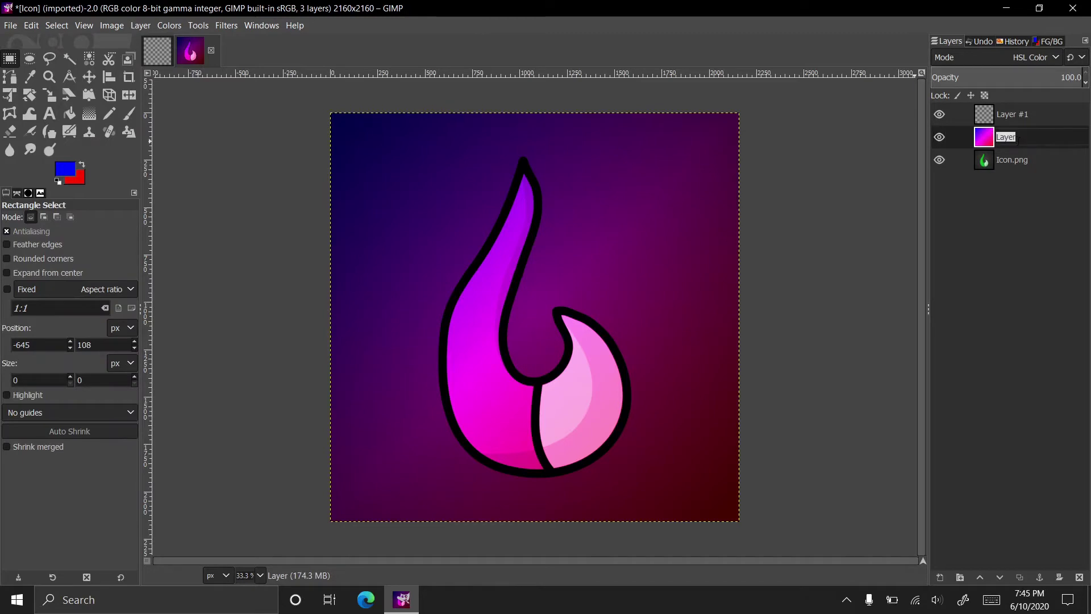
{"action": "type", "text": "Color"}
{"action": "key", "text": "Return"}
{"action": "double_click", "coordinate": [1017, 114]}
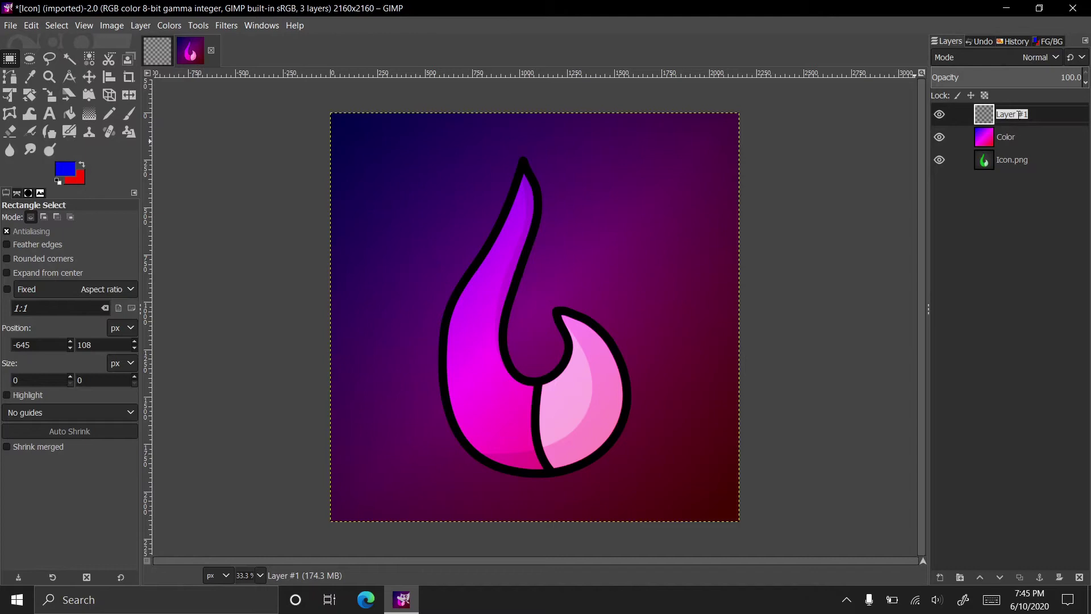
{"action": "type", "text": "Saturation"}
{"action": "key", "text": "Return"}
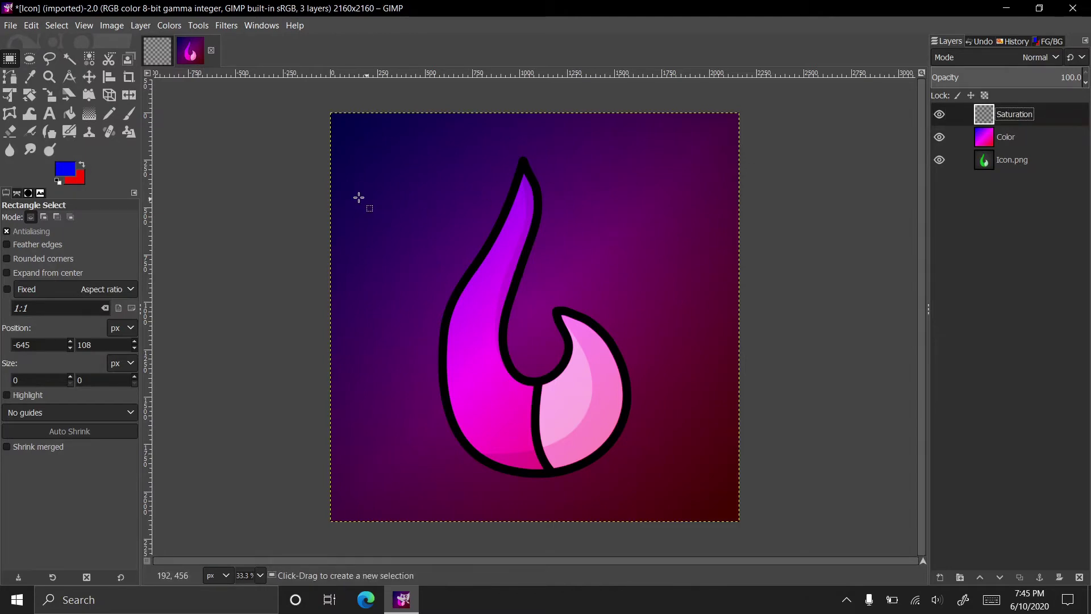
- Fill the Saturation layer with white and set its blend mode to HSV Saturation
{"action": "left_click", "coordinate": [66, 174]}
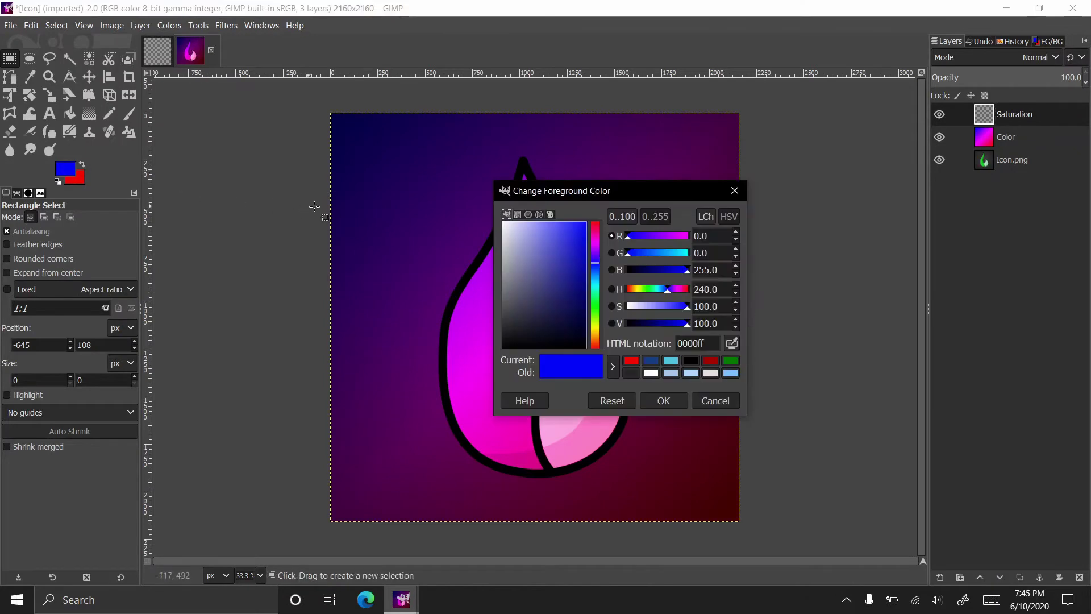
{"action": "left_click_drag", "start_coordinate": [653, 305], "coordinate": [536, 323]}
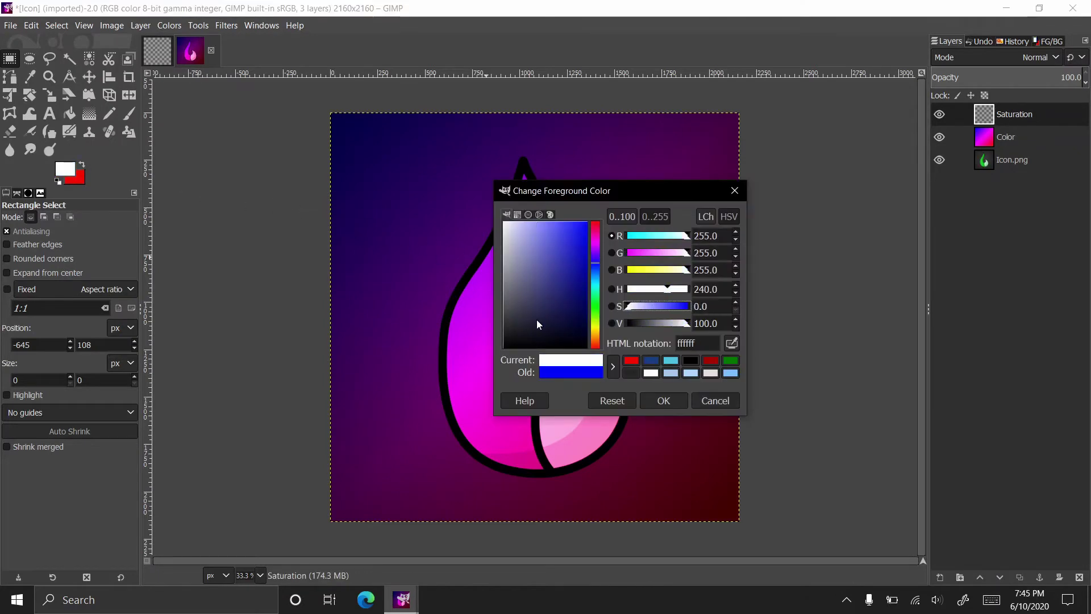
{"action": "left_click", "coordinate": [664, 400]}
{"action": "left_click", "coordinate": [69, 114]}
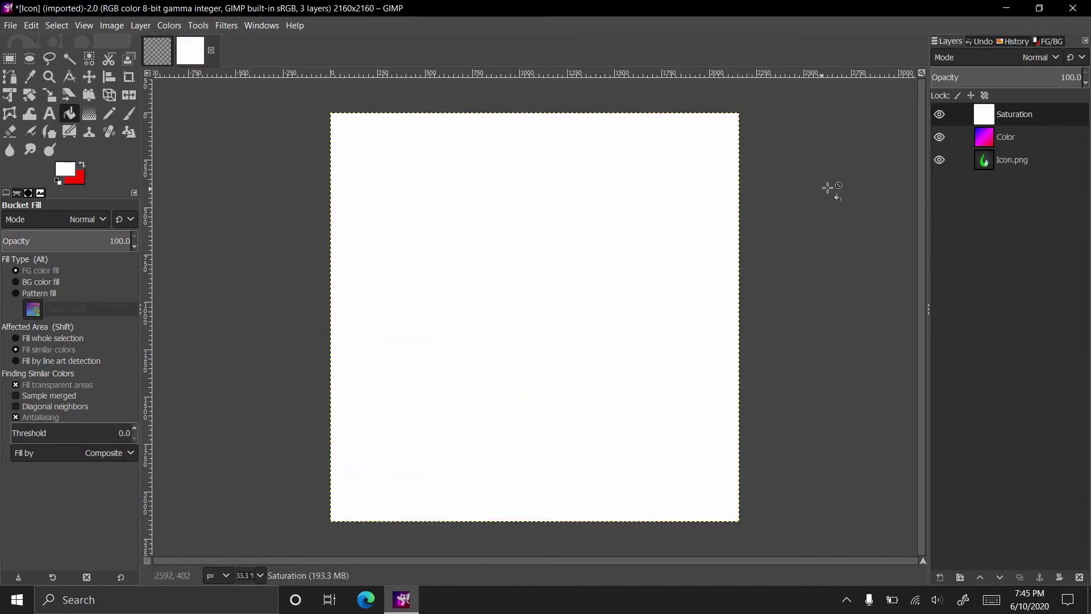
{"action": "left_click", "coordinate": [1043, 55]}
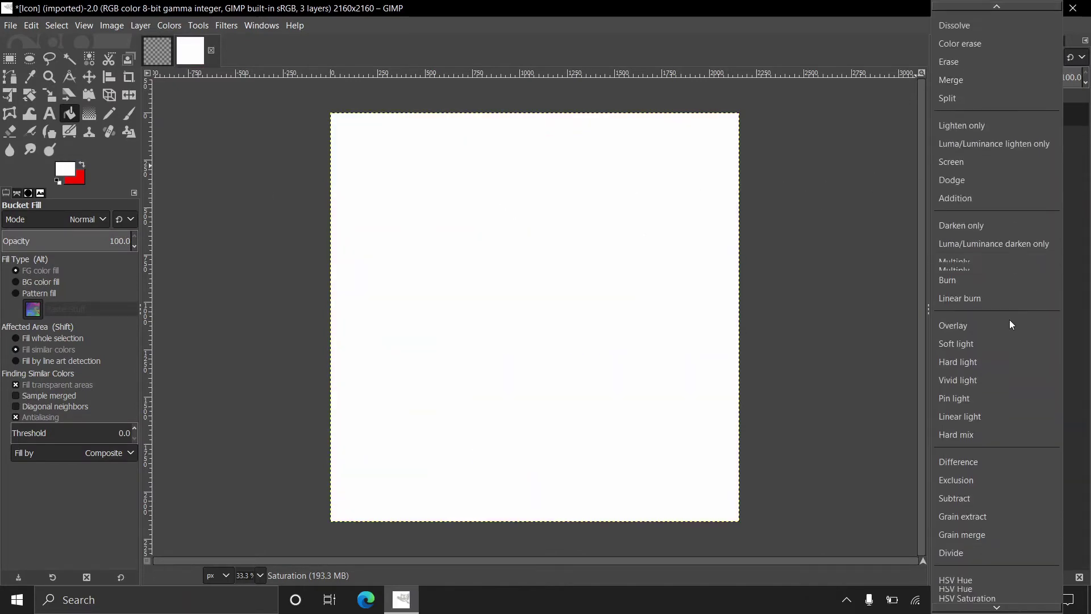
{"action": "scroll", "coordinate": [1009, 319], "scroll_direction": "down", "scroll_amount": 3}
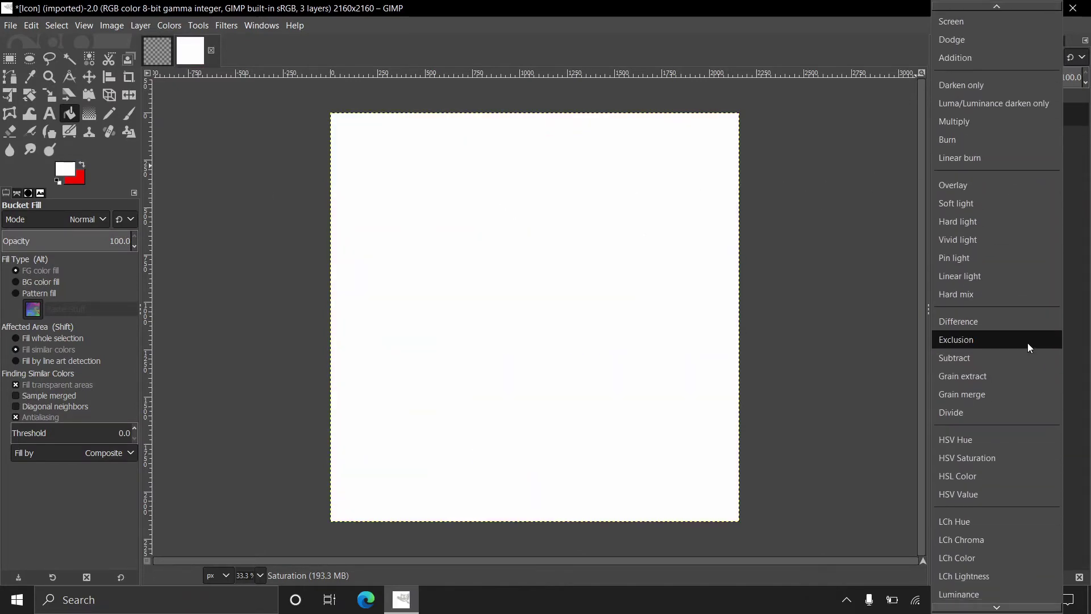
{"action": "left_click", "coordinate": [1016, 458]}
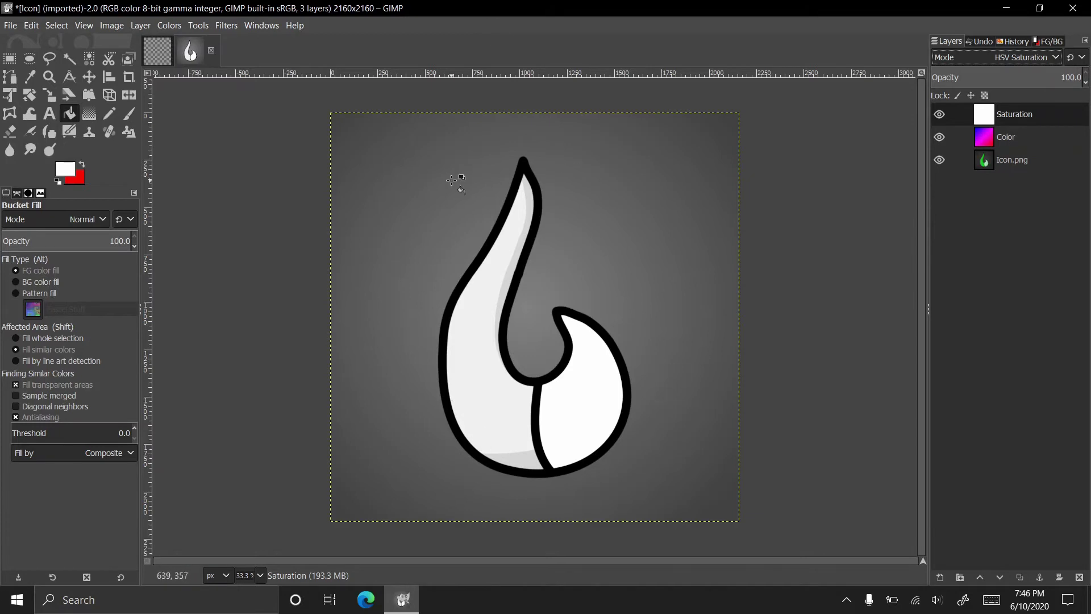
- Toggle the Color and Saturation layers on and off to compare, ending with both hidden
{"action": "left_click", "coordinate": [938, 138]}
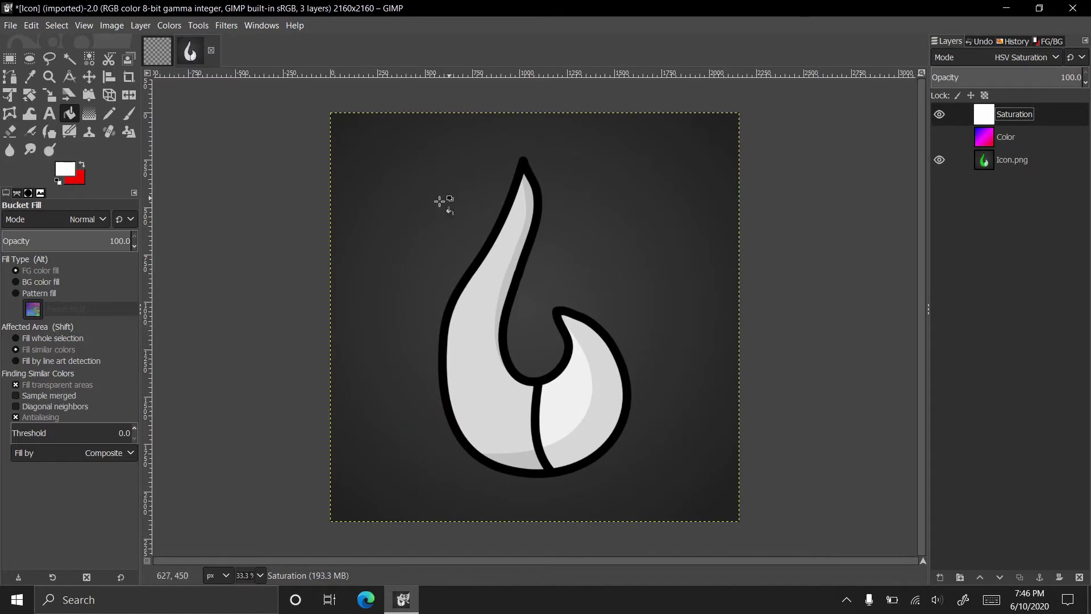
{"action": "left_click", "coordinate": [939, 115]}
{"action": "left_click", "coordinate": [939, 137]}
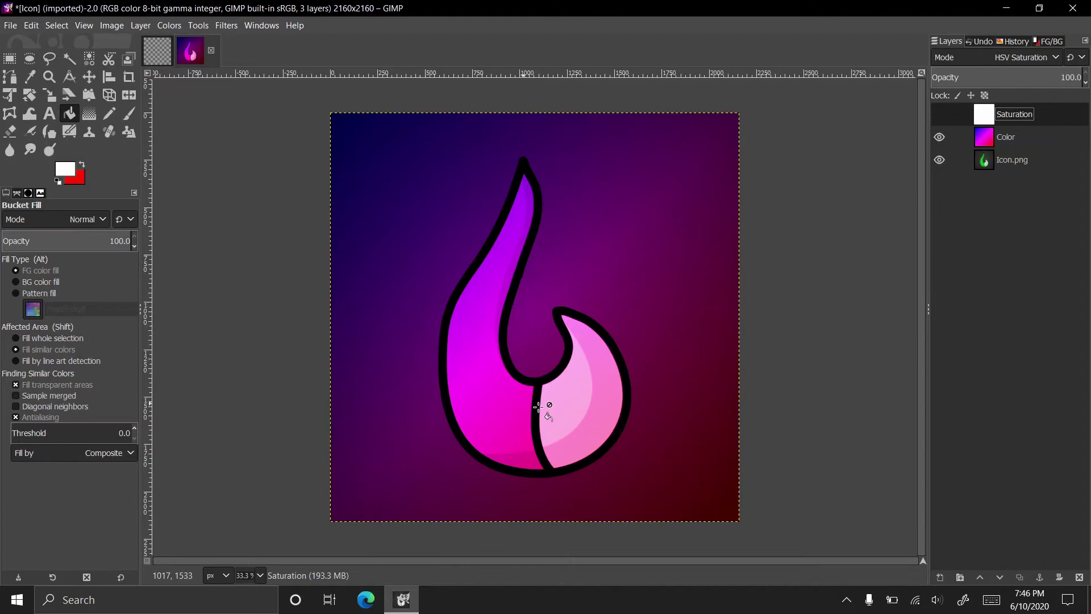
{"action": "left_click", "coordinate": [935, 139]}
{"action": "left_click", "coordinate": [937, 116]}
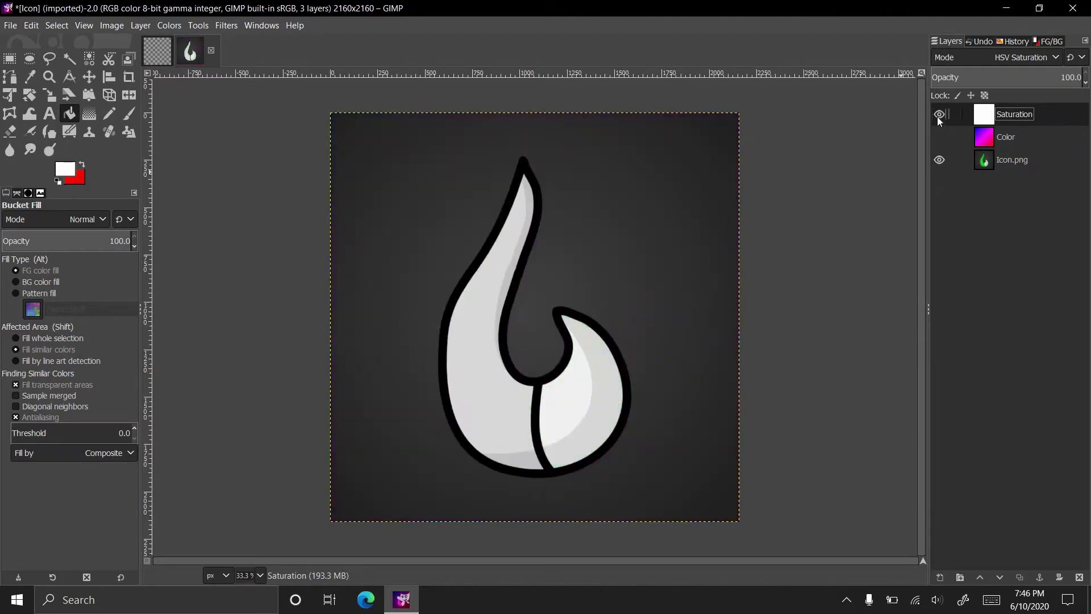
{"action": "left_click", "coordinate": [937, 117]}
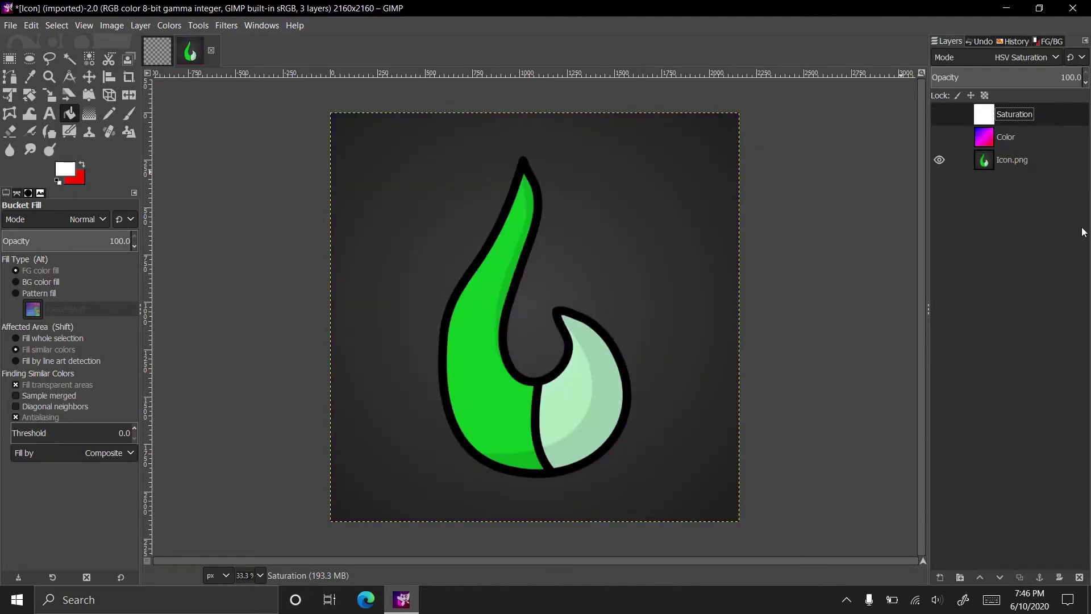
- Add a new layer named 'Erase'
{"action": "right_click", "coordinate": [1027, 220]}
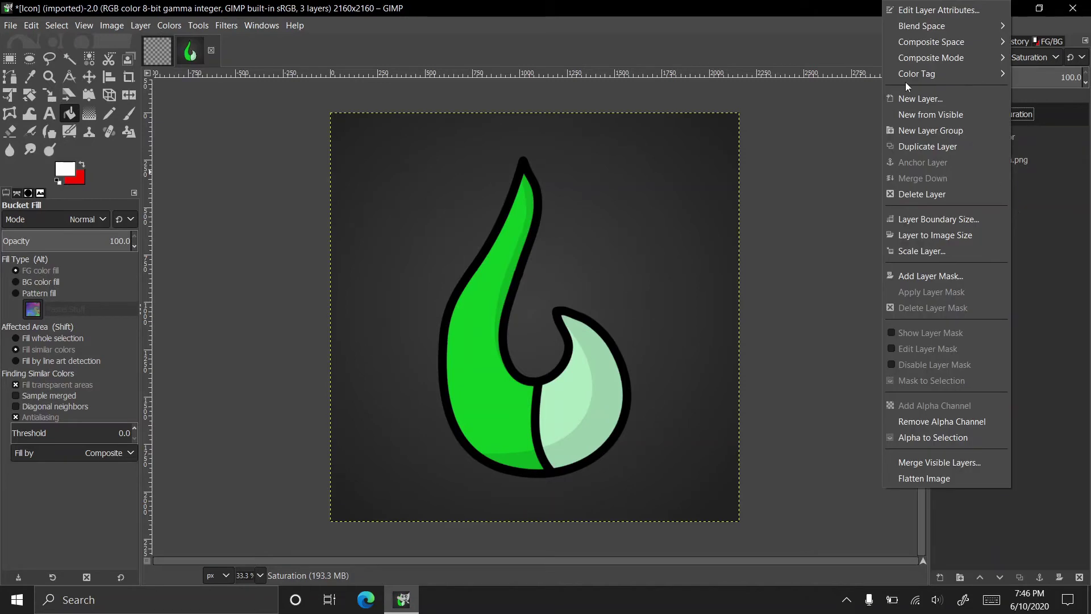
{"action": "left_click", "coordinate": [918, 99]}
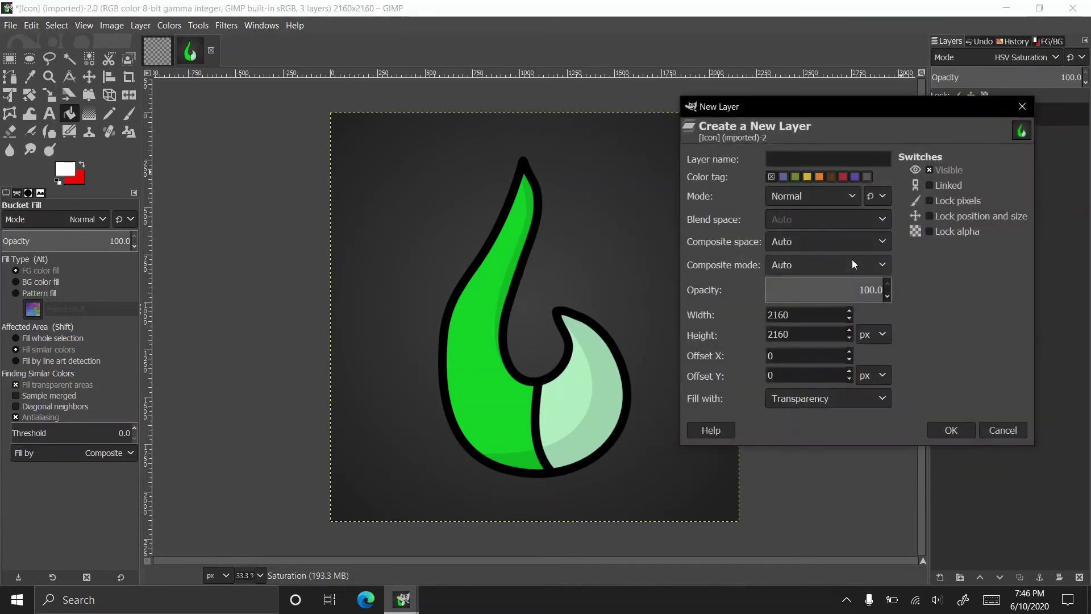
{"action": "type", "text": "Erase"}
{"action": "key", "text": "Return"}
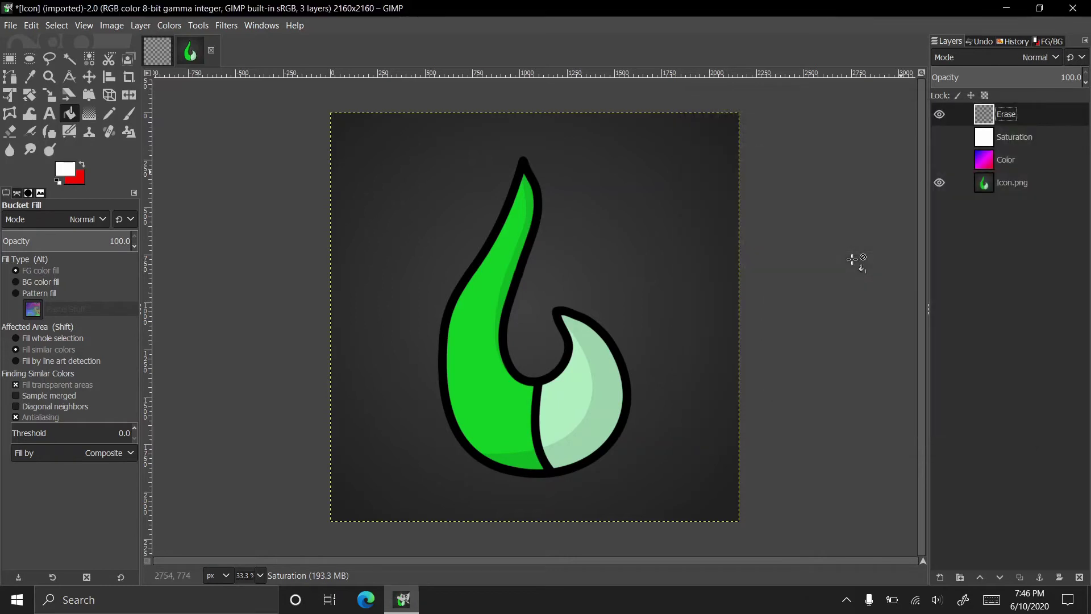
- Stamp a large Wilber brush image, size about 1006, over the icon with the Pencil
{"action": "left_click", "coordinate": [110, 113]}
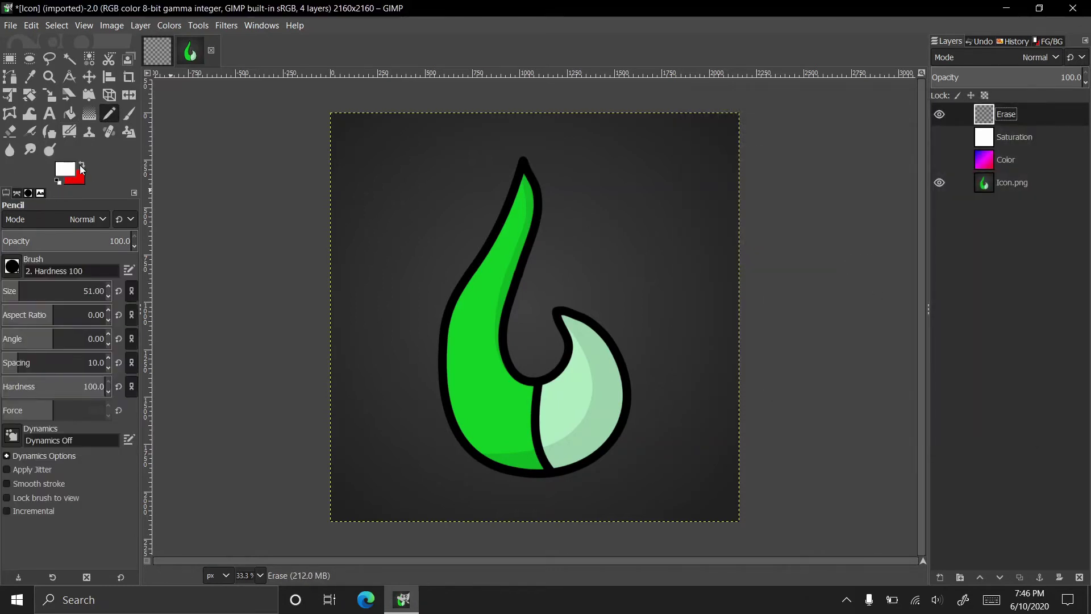
{"action": "left_click", "coordinate": [12, 266]}
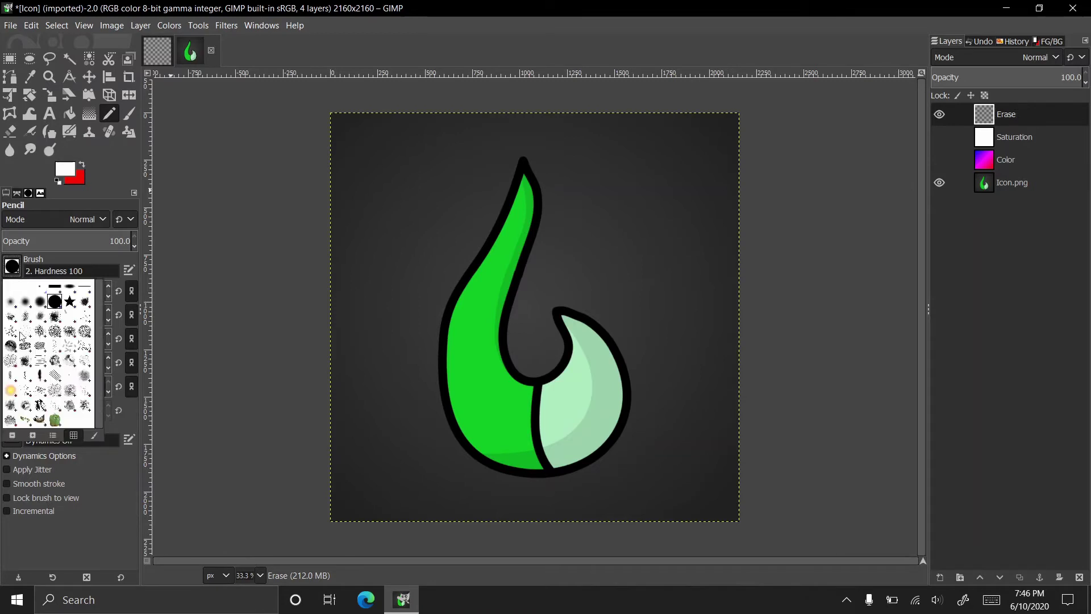
{"action": "left_click", "coordinate": [39, 419]}
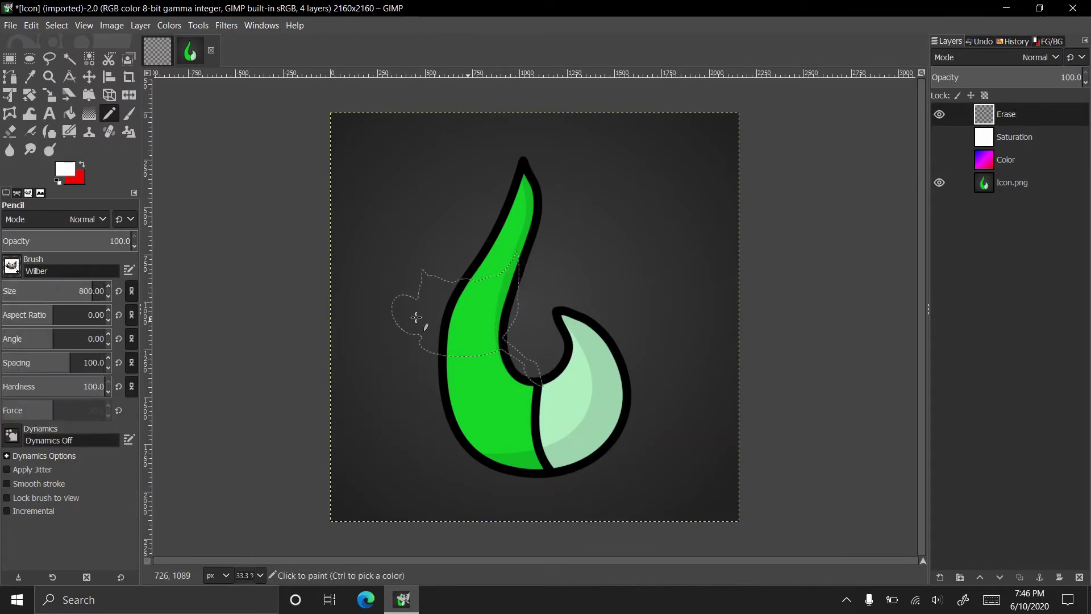
{"action": "left_click_drag", "start_coordinate": [45, 289], "coordinate": [67, 291]}
{"action": "scroll", "coordinate": [67, 291], "scroll_direction": "up", "scroll_amount": 6}
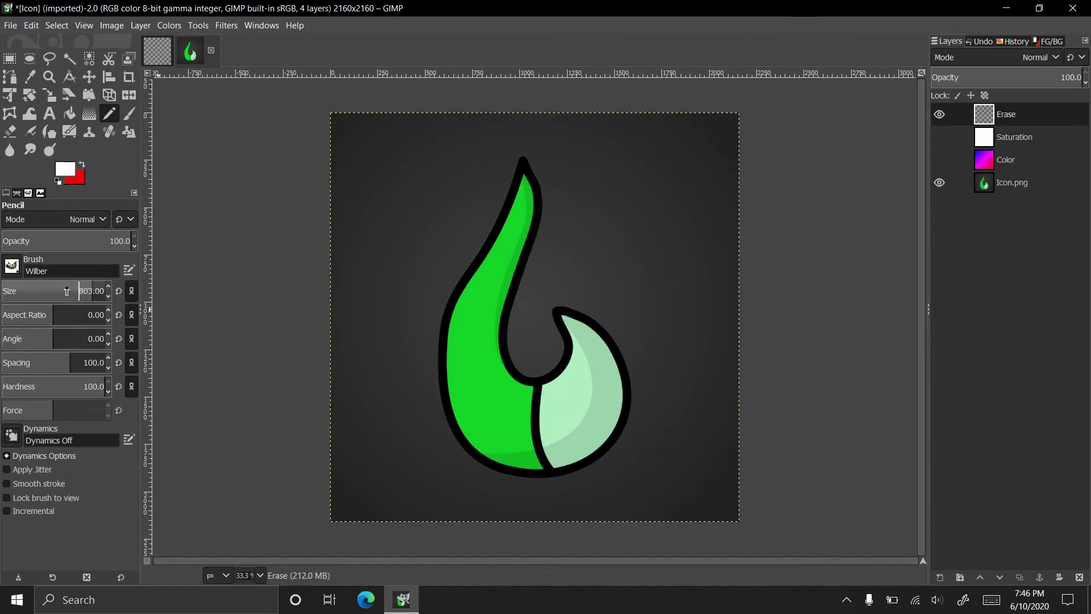
{"action": "scroll", "coordinate": [67, 291], "scroll_direction": "up", "scroll_amount": 3}
{"action": "scroll", "coordinate": [103, 291], "scroll_direction": "up", "scroll_amount": 7}
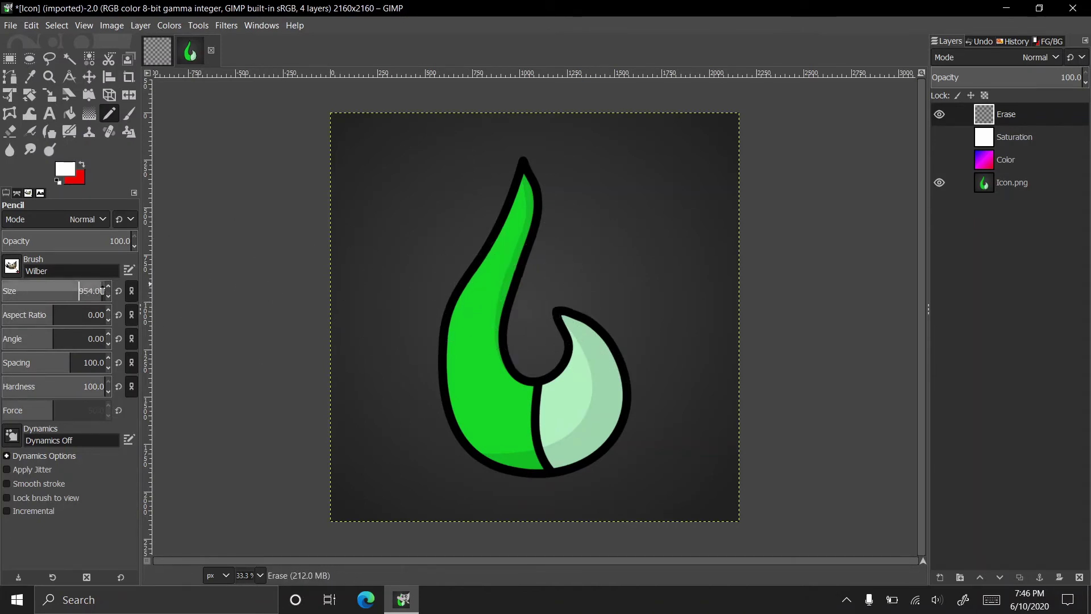
{"action": "scroll", "coordinate": [108, 294], "scroll_direction": "up", "scroll_amount": 3}
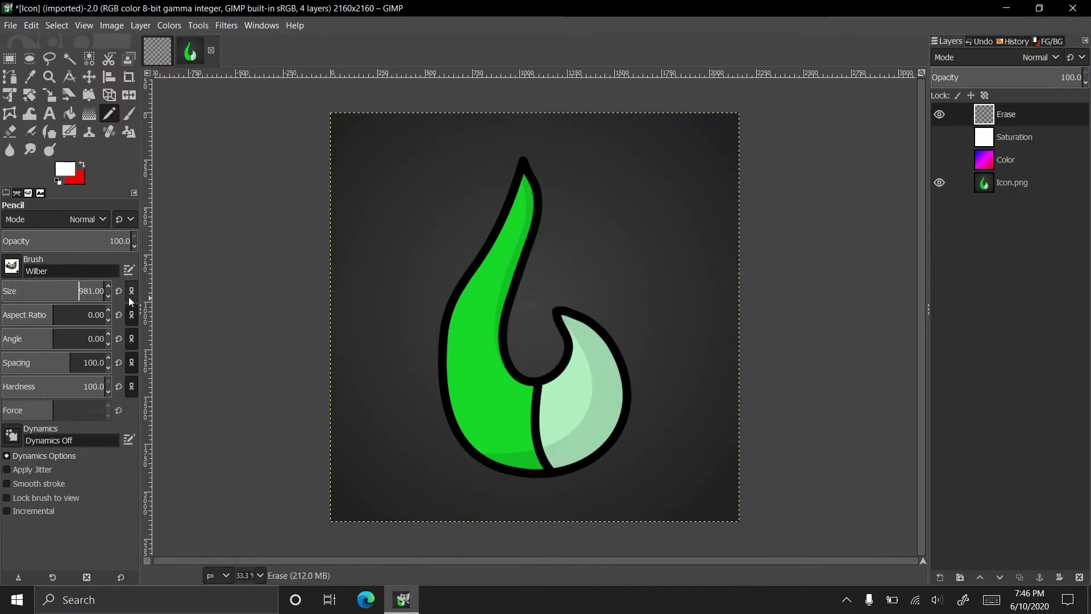
{"action": "scroll", "coordinate": [110, 290], "scroll_direction": "up", "scroll_amount": 1}
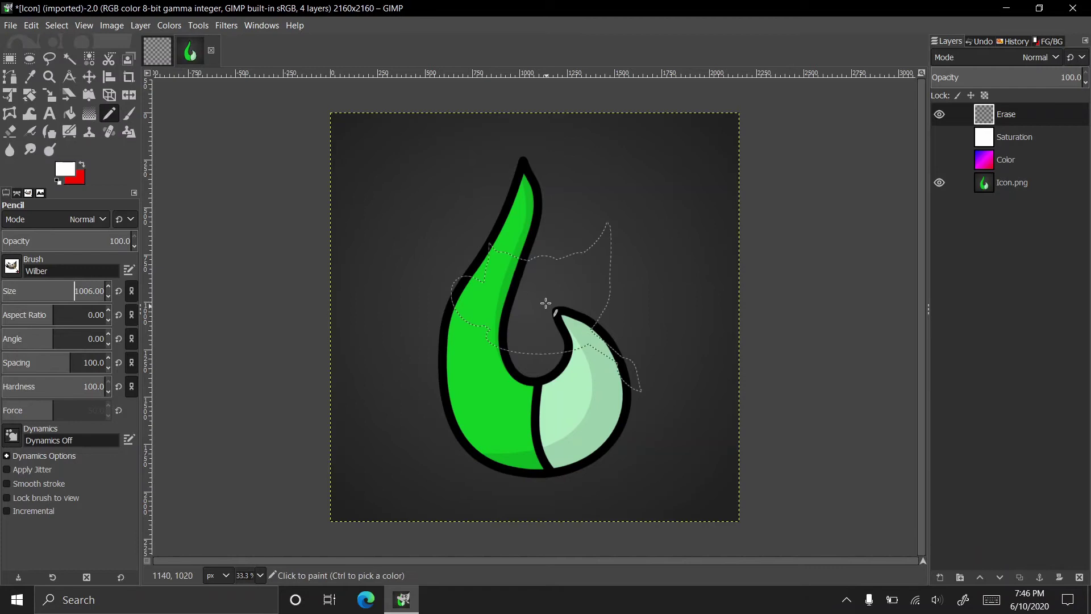
{"action": "left_click", "coordinate": [521, 305]}
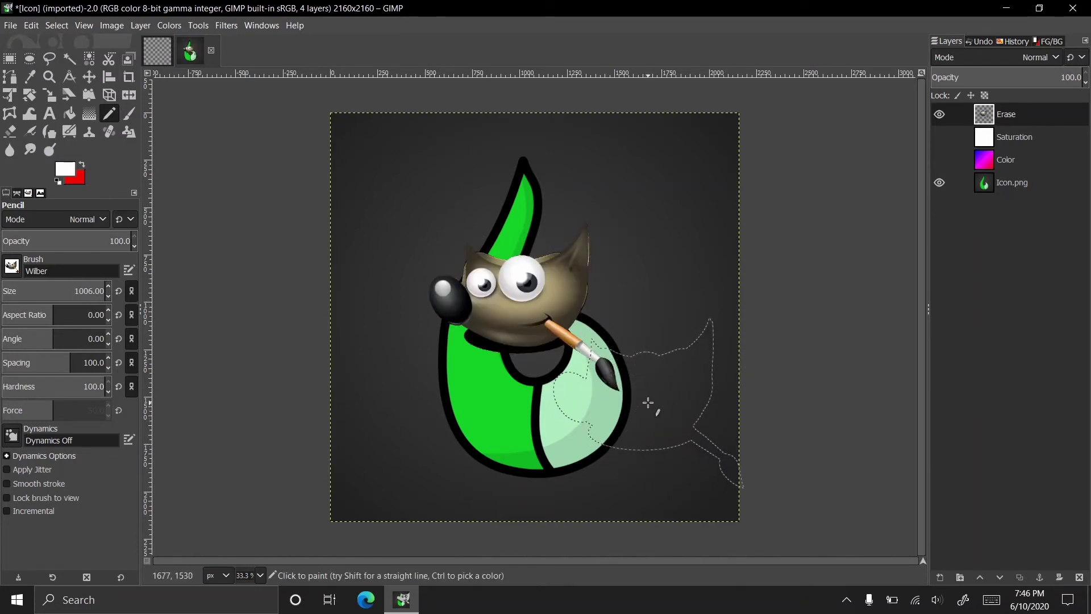
- Set the Erase layer to Erase mode and stamp Wilber-shaped holes into the icon
{"action": "left_click", "coordinate": [1034, 59]}
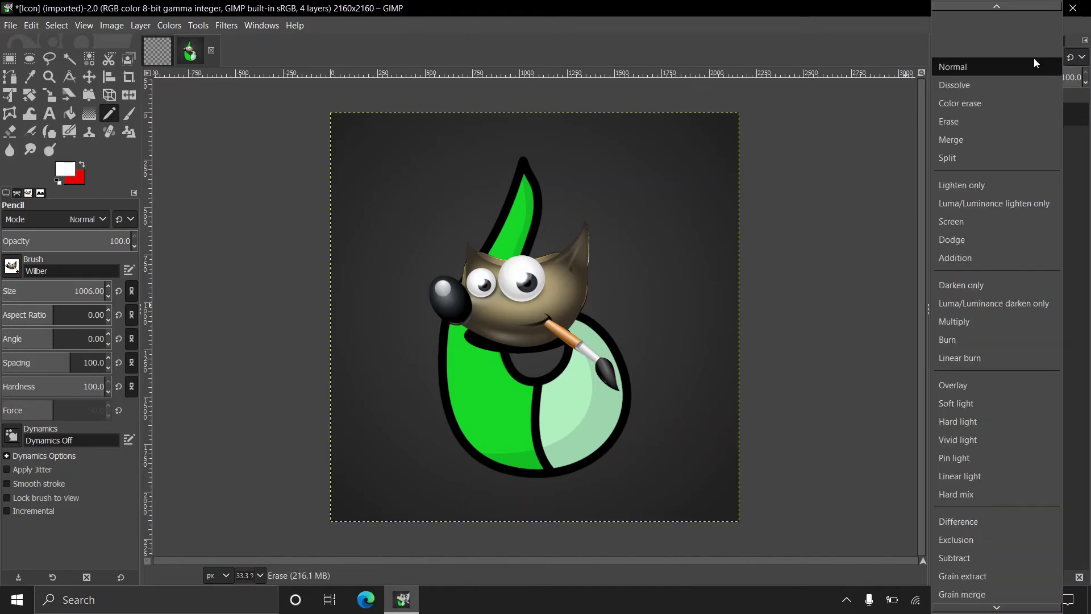
{"action": "left_click", "coordinate": [980, 120]}
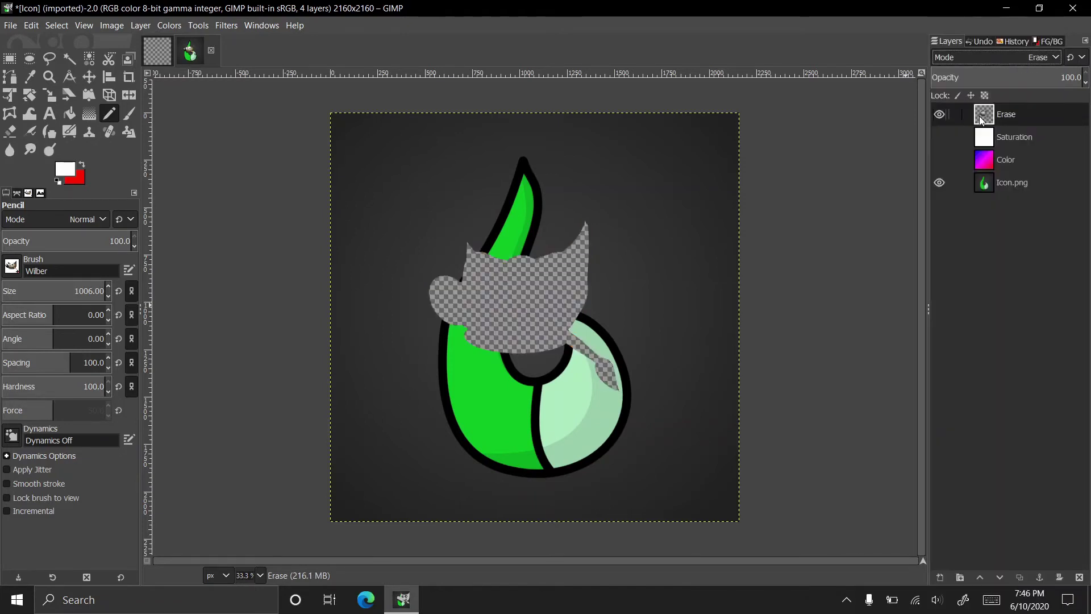
{"action": "left_click", "coordinate": [483, 387]}
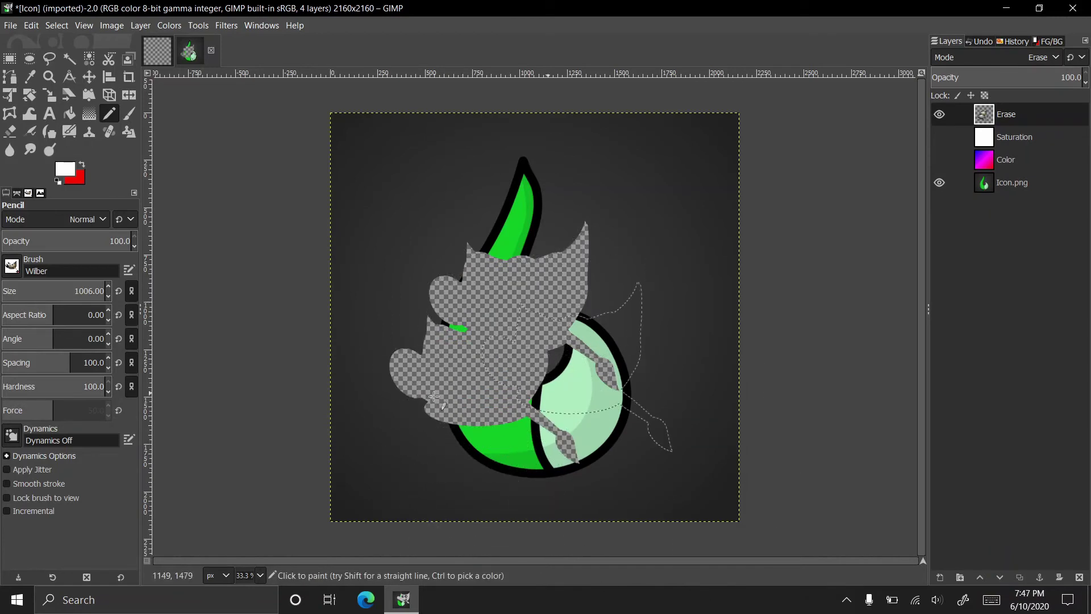
{"action": "left_click", "coordinate": [603, 230]}
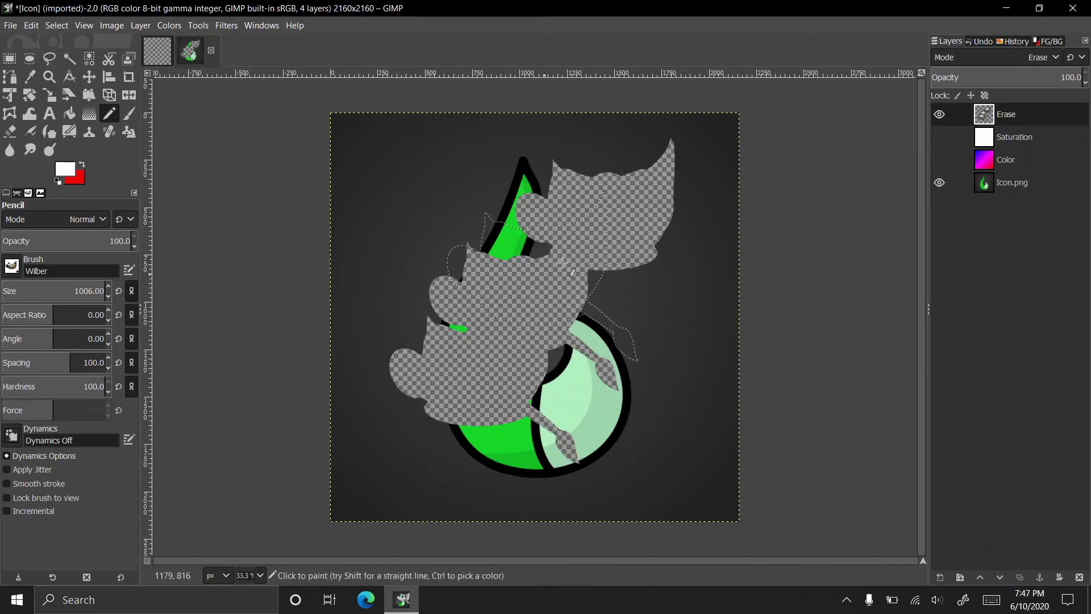
- Undo the last Wilber stamp and hide the Erase layer, then browse the blend mode list
{"action": "key", "text": "ctrl+z"}
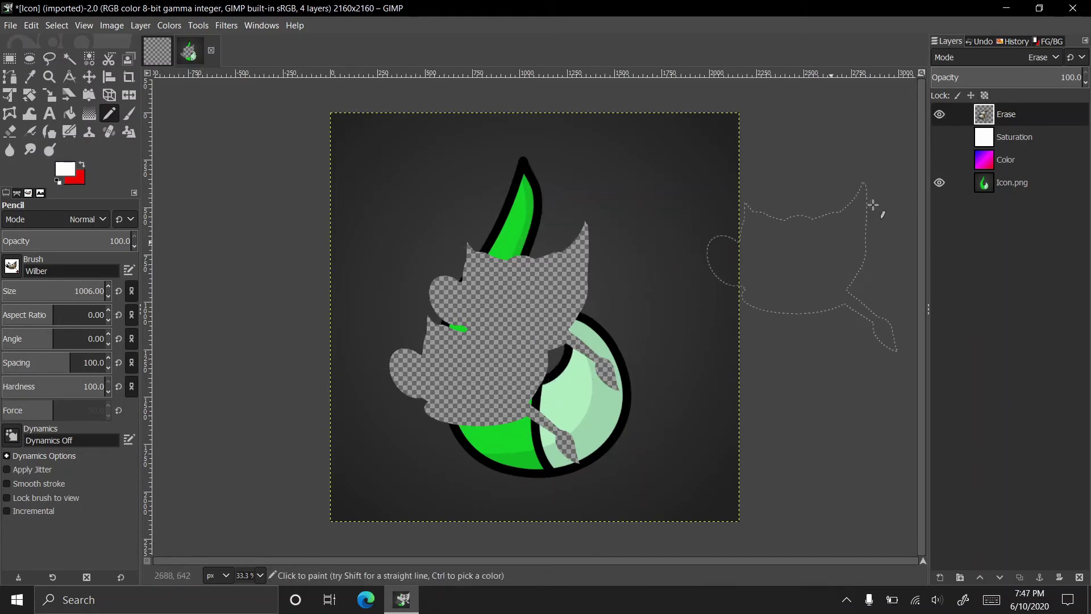
{"action": "left_click", "coordinate": [10, 61]}
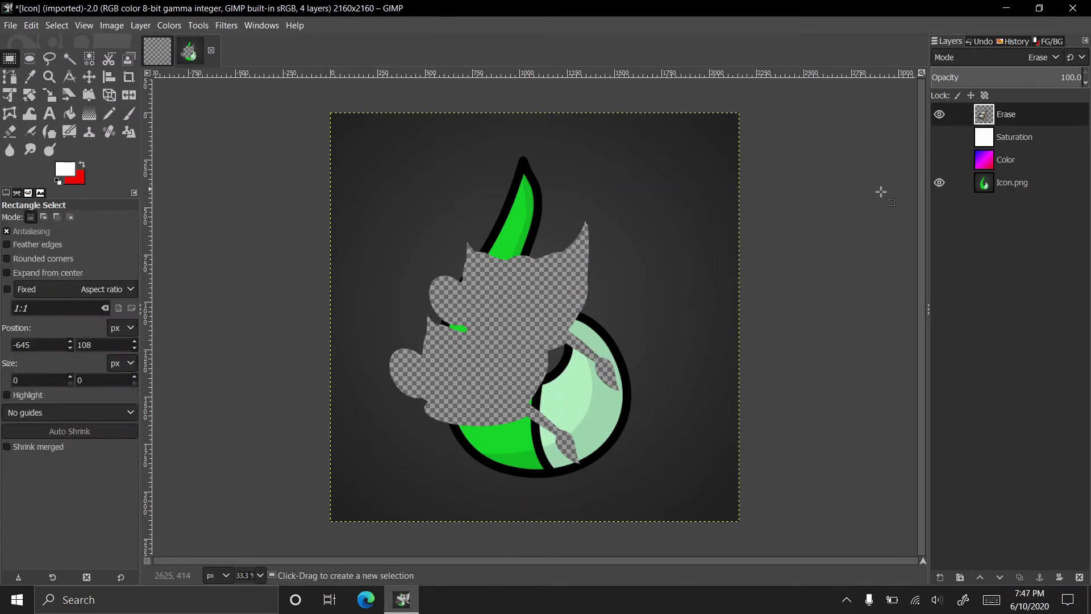
{"action": "left_click", "coordinate": [939, 114]}
{"action": "left_click", "coordinate": [987, 53]}
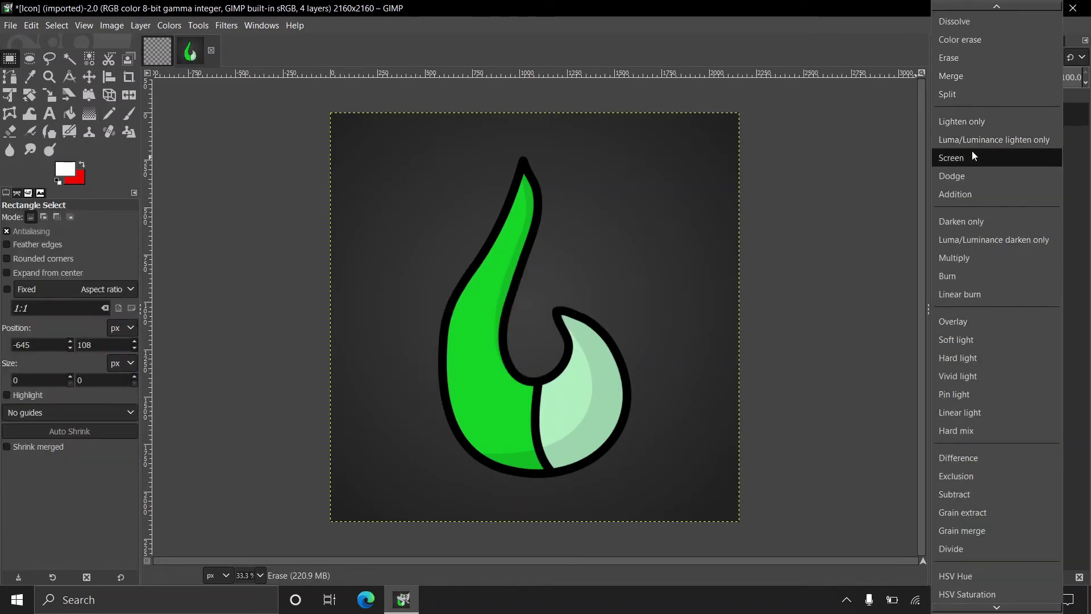
{"action": "scroll", "coordinate": [970, 80], "scroll_direction": "up", "scroll_amount": 1}
{"action": "scroll", "coordinate": [970, 134], "scroll_direction": "down", "scroll_amount": 5}
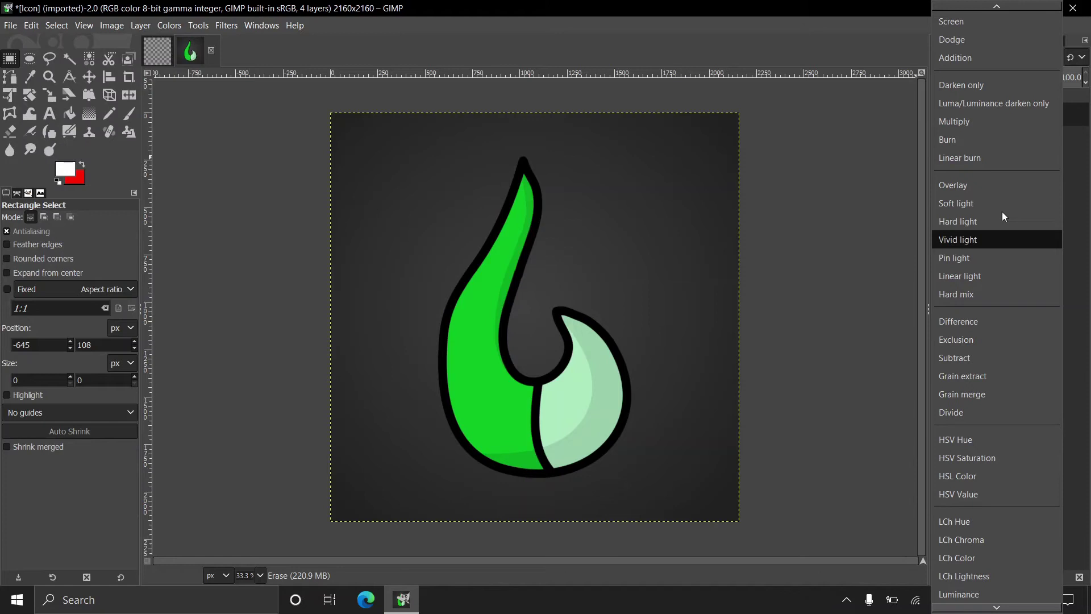
- Create a new layer named 'Addition'
{"action": "left_click", "coordinate": [779, 11]}
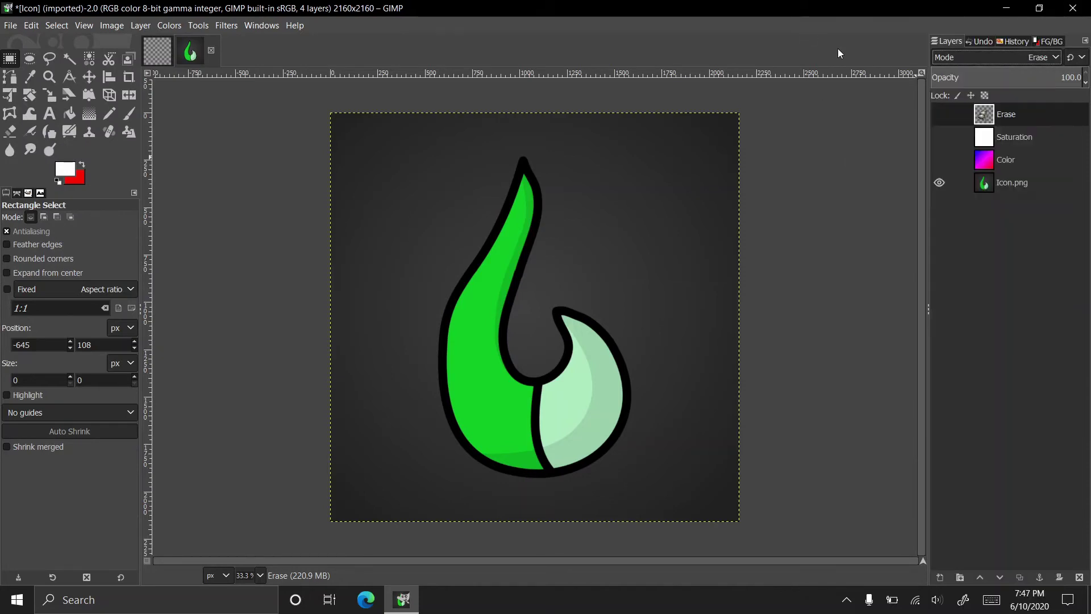
{"action": "right_click", "coordinate": [1018, 263]}
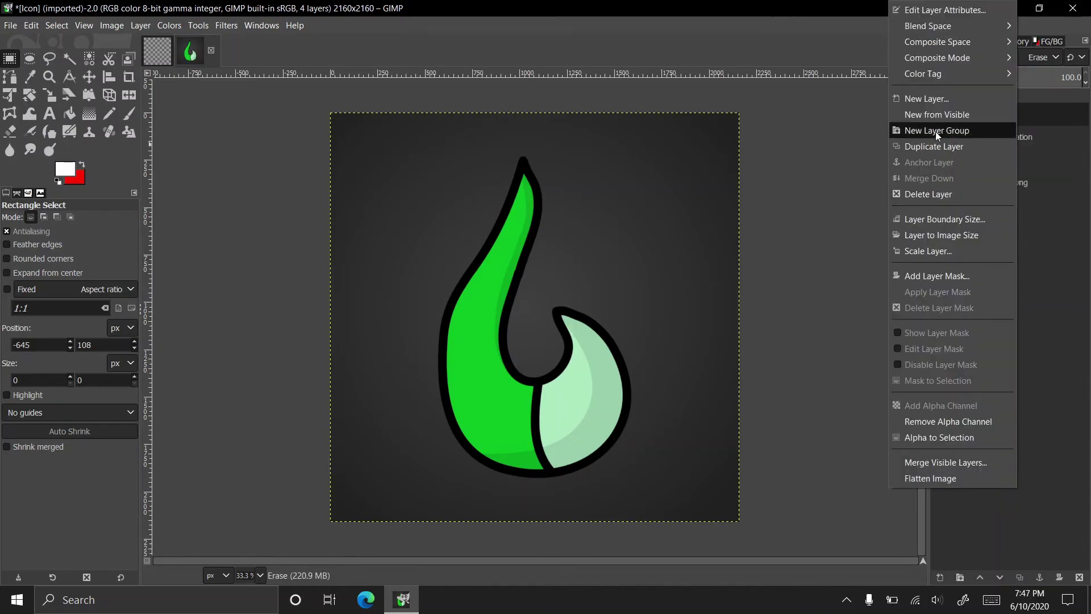
{"action": "left_click", "coordinate": [943, 97]}
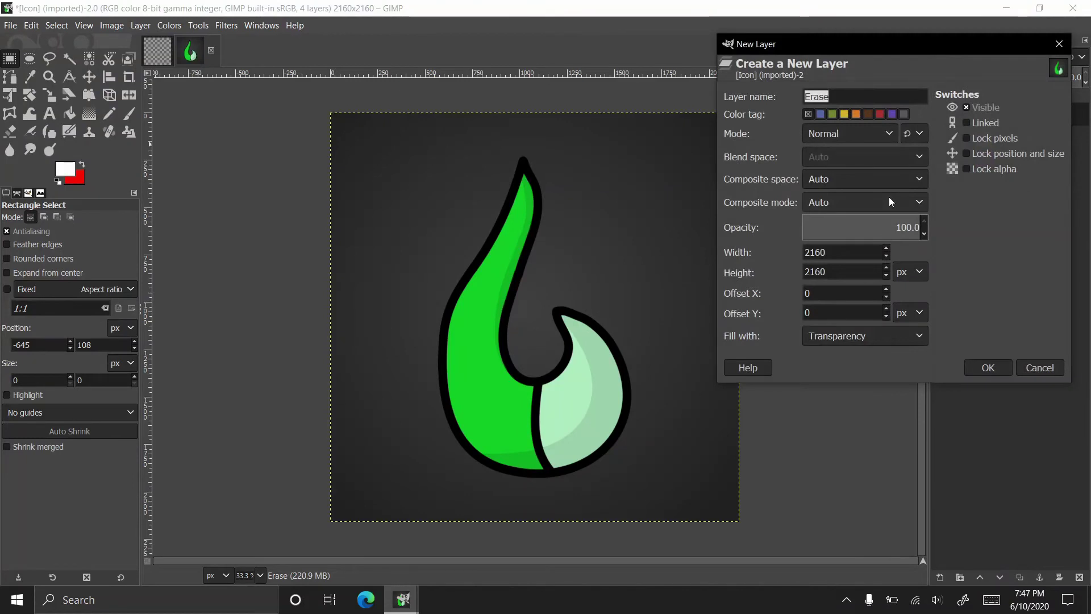
{"action": "type", "text": "Addition"}
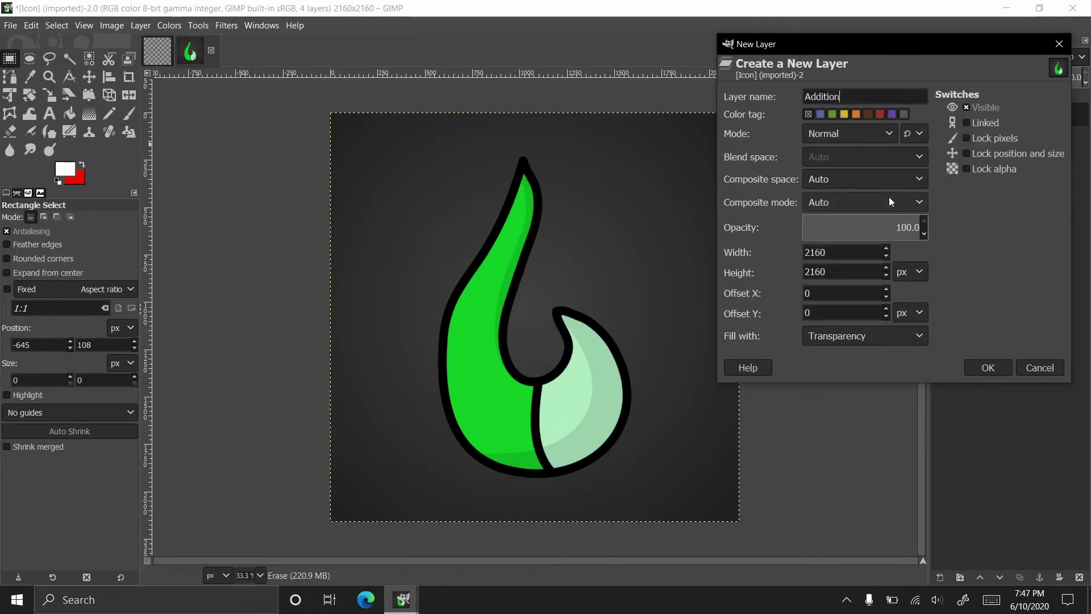
{"action": "key", "text": "Return"}
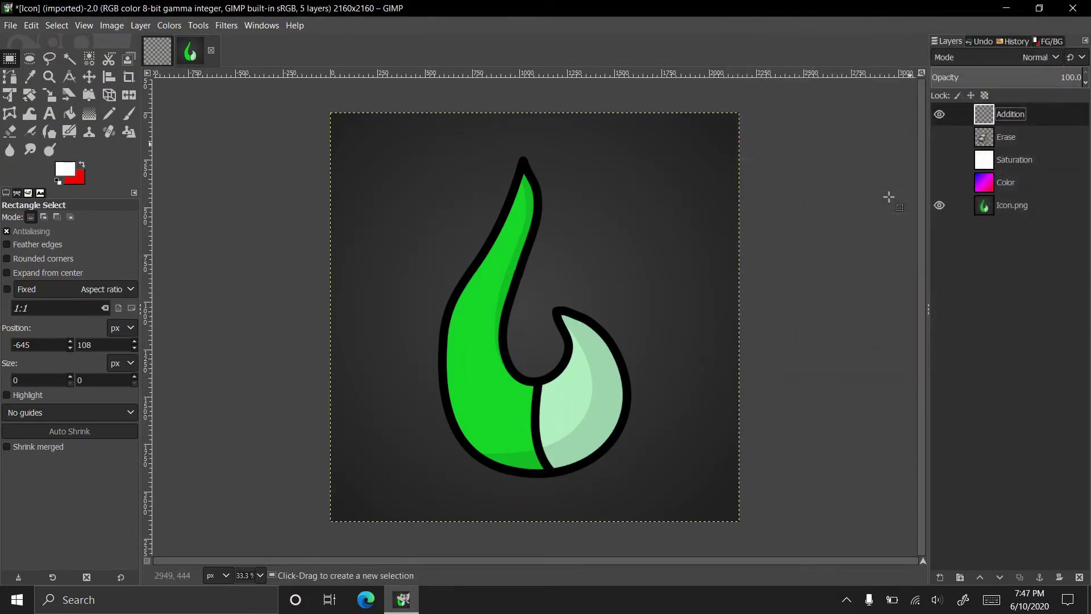
- Set the Addition layer to Addition blend mode and fill it entirely with red
{"action": "left_click", "coordinate": [71, 115]}
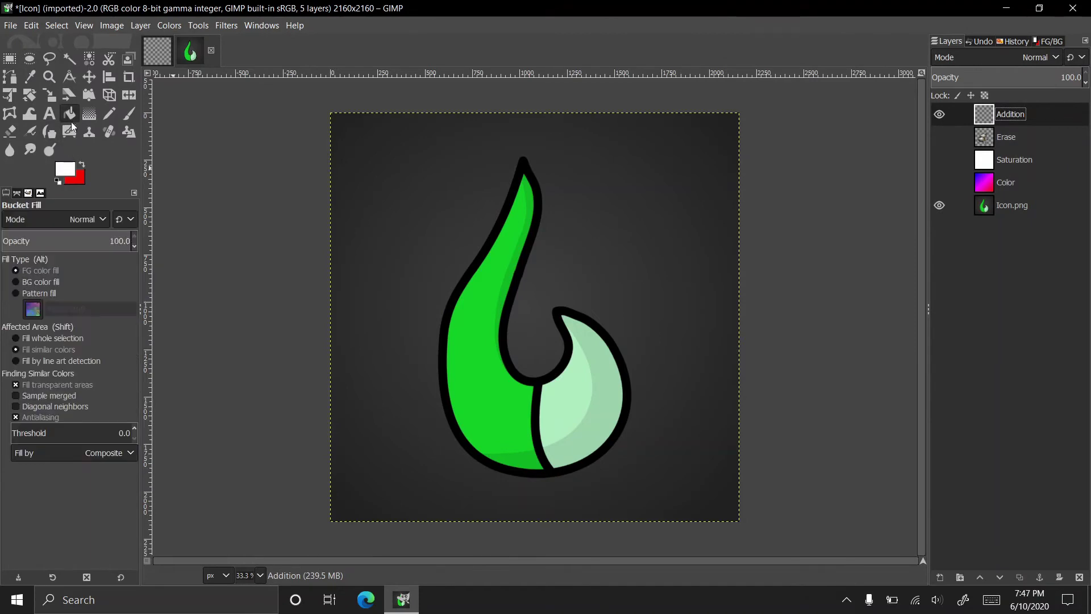
{"action": "left_click", "coordinate": [983, 57]}
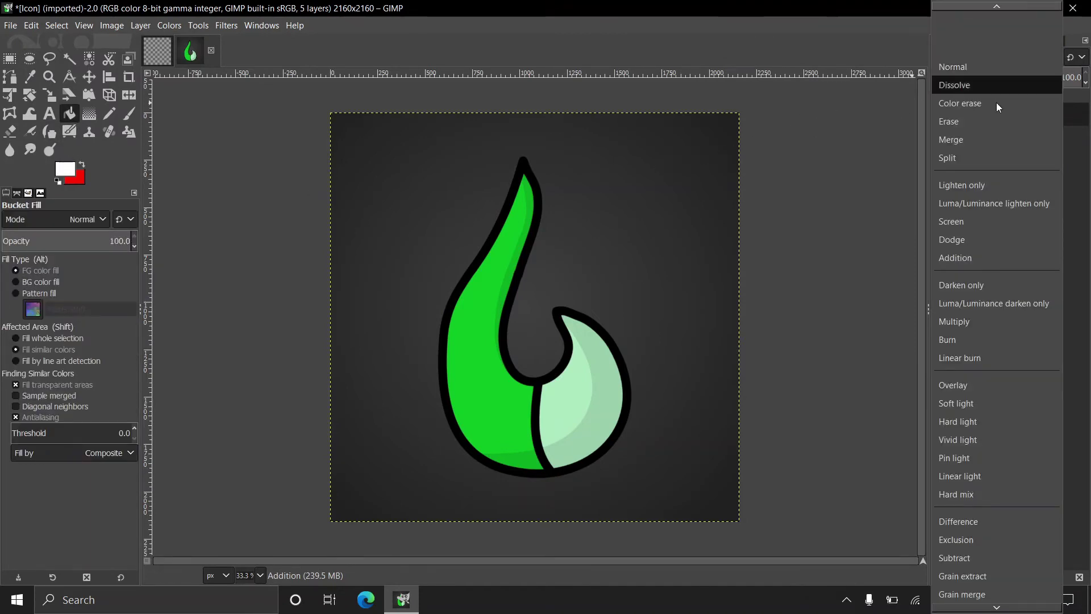
{"action": "left_click", "coordinate": [997, 250]}
{"action": "left_click", "coordinate": [523, 324]}
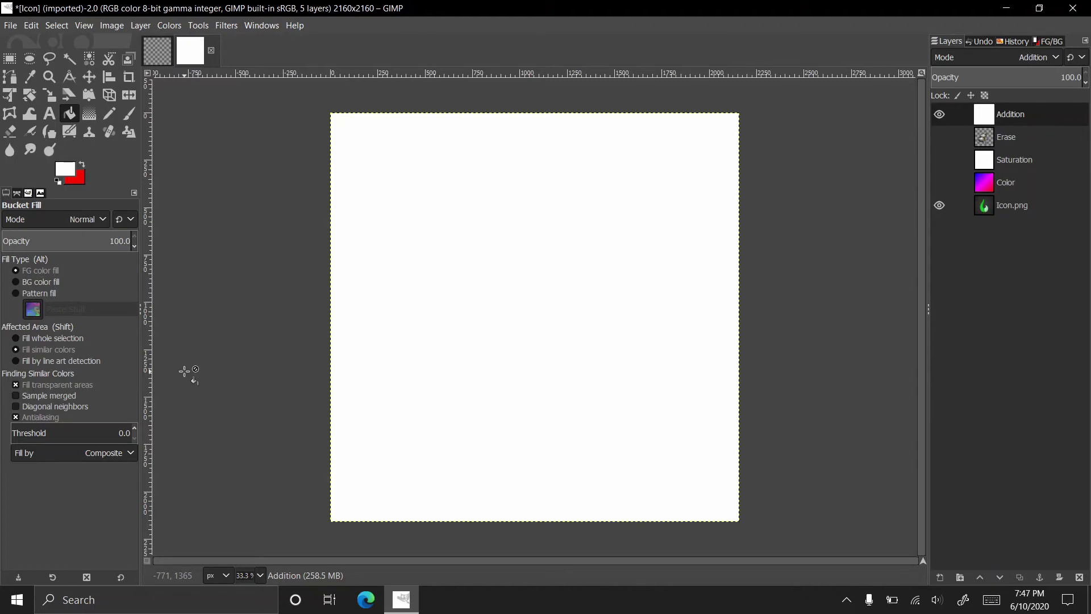
{"action": "key", "text": "ctrl+x"}
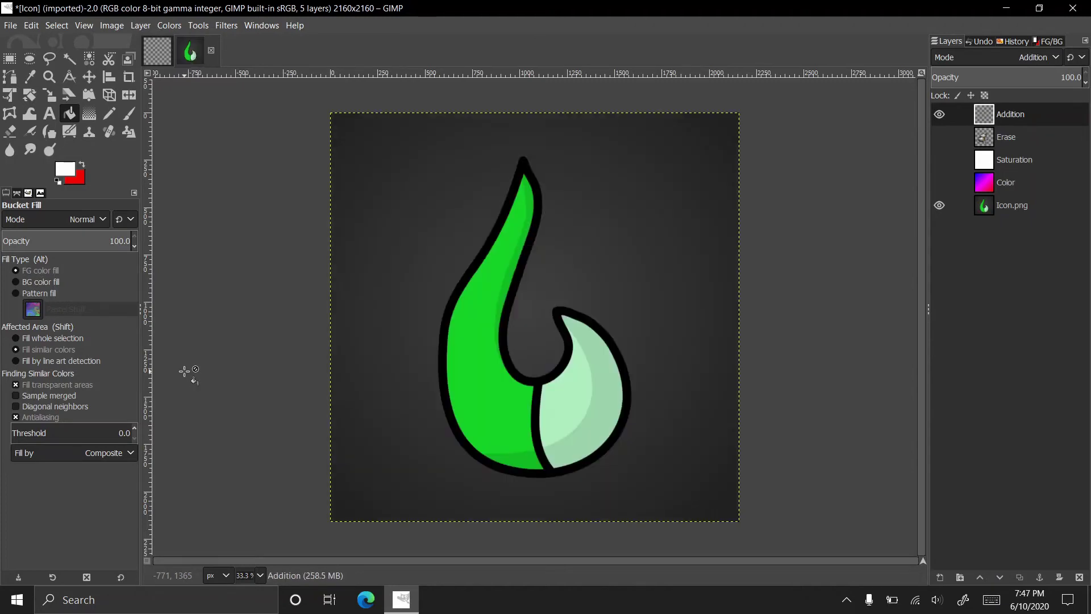
{"action": "left_click", "coordinate": [82, 163]}
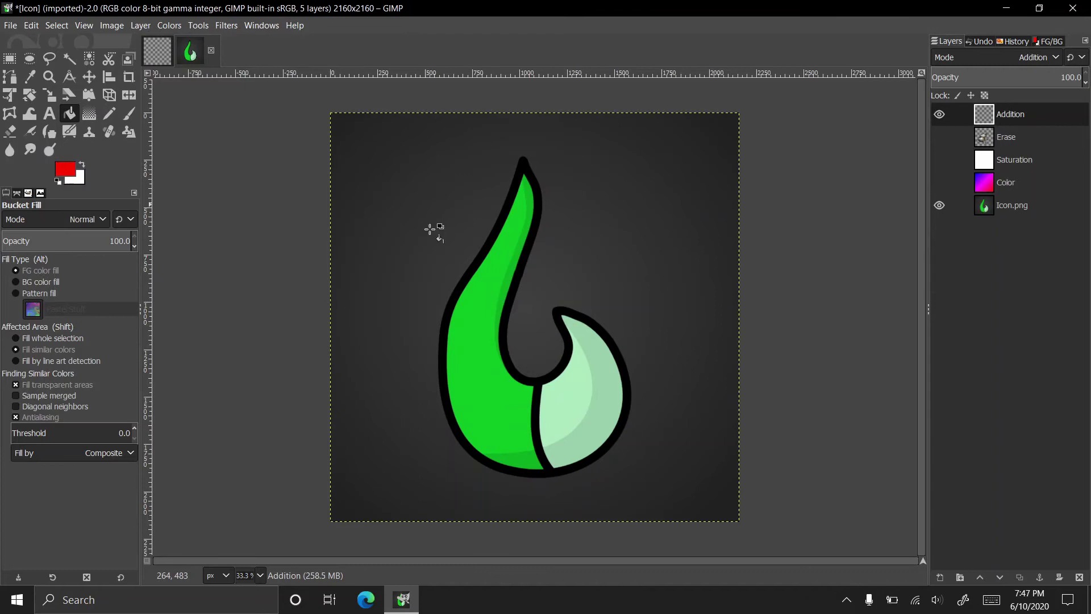
{"action": "key", "text": "ctrl+comma"}
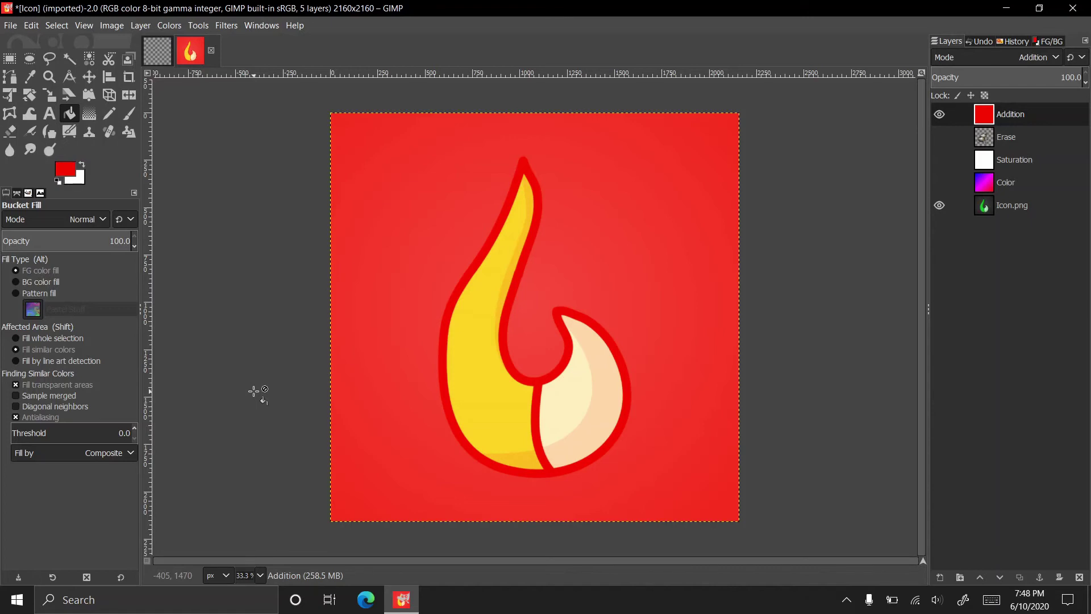
- Undo the red fill and bucket-fill the Addition layer with a darker red, R 128
{"action": "key", "text": "ctrl+z"}
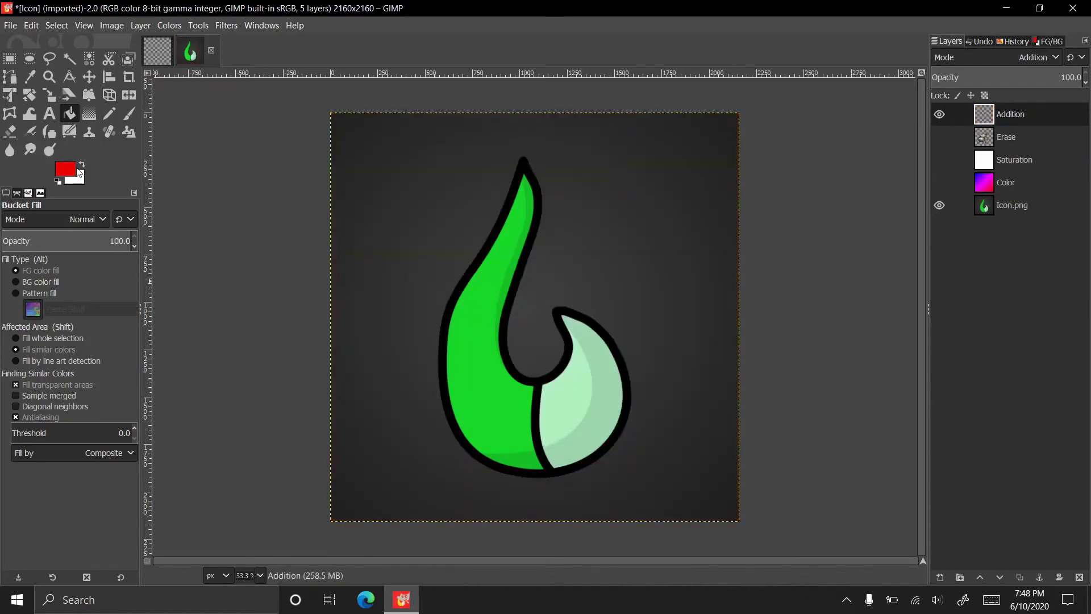
{"action": "left_click", "coordinate": [65, 169]}
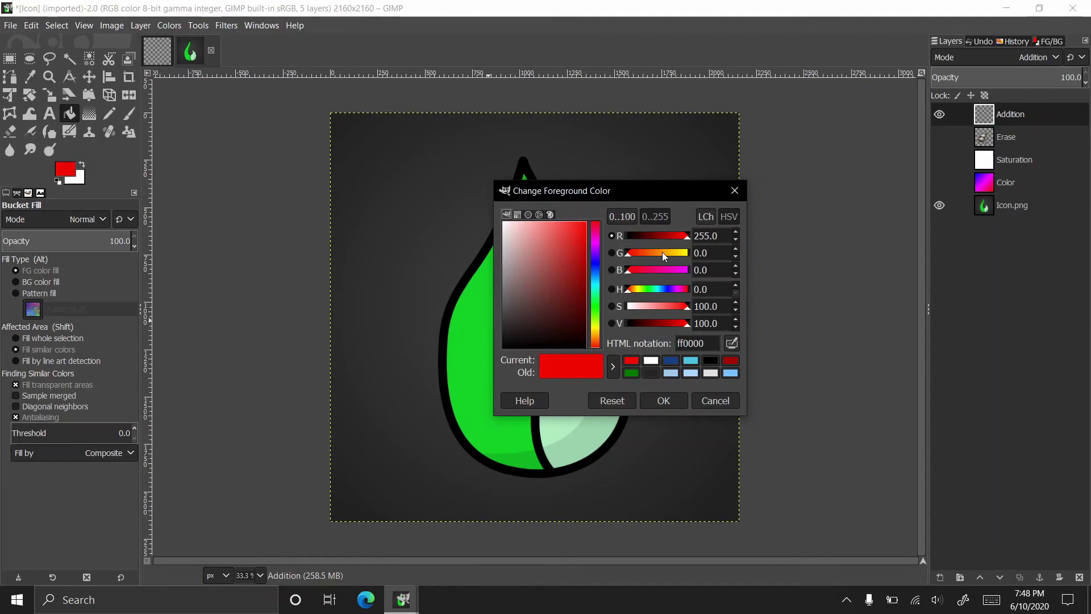
{"action": "left_click", "coordinate": [659, 236]}
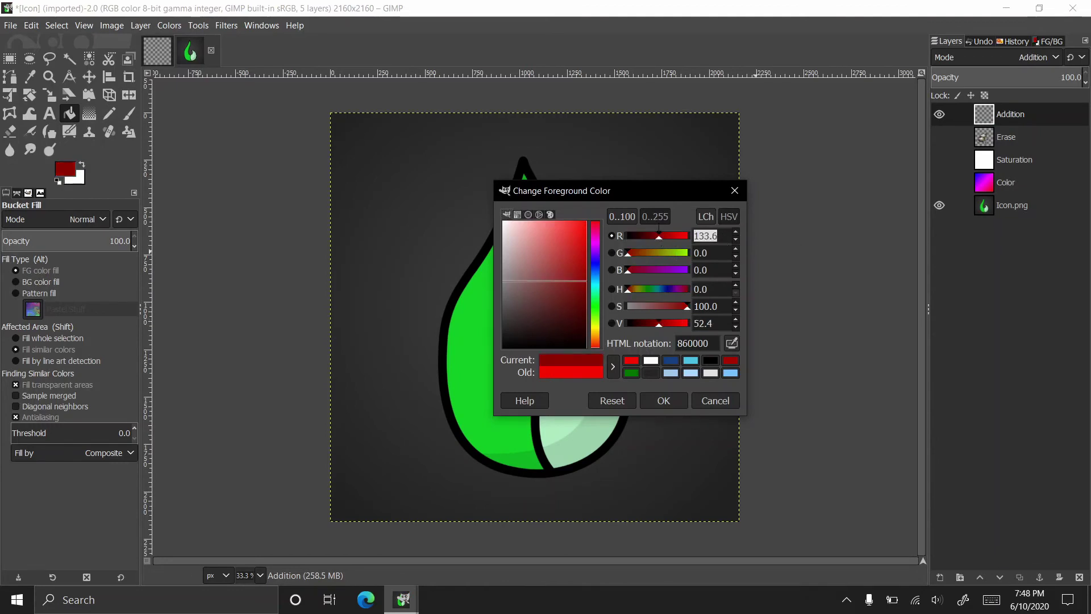
{"action": "key", "text": "Tab"}
{"action": "type", "text": "128"}
{"action": "key", "text": "Tab"}
{"action": "left_click", "coordinate": [664, 401]}
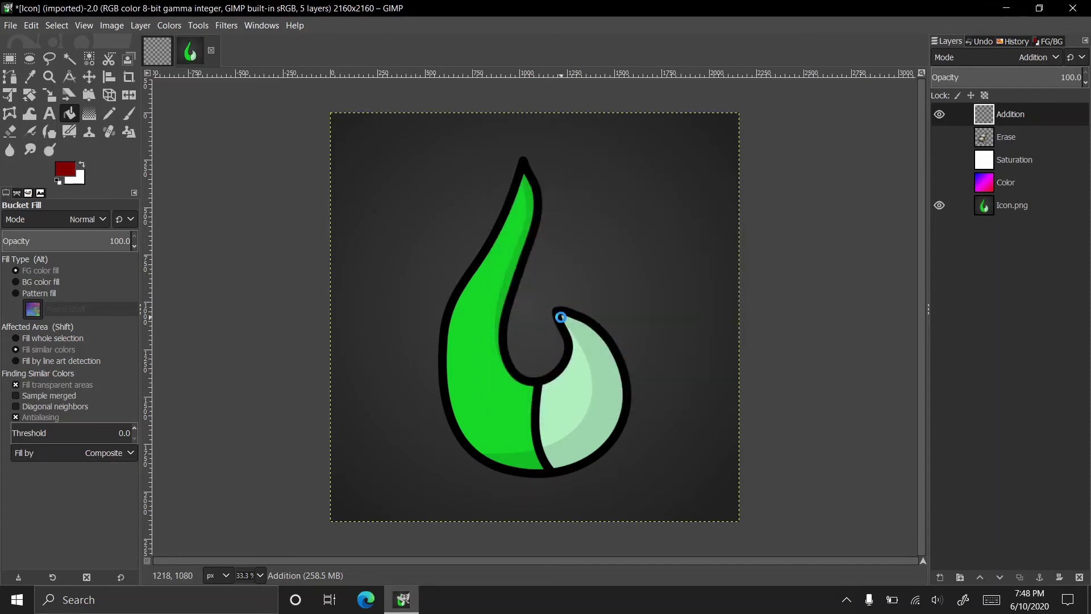
{"action": "left_click", "coordinate": [560, 316]}
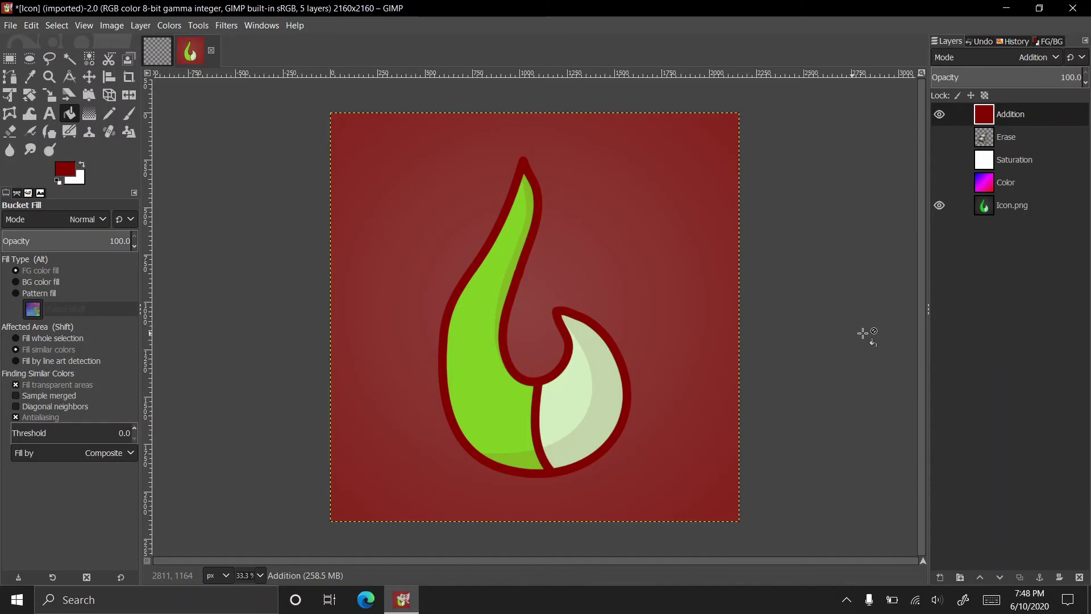
- Switch the Addition layer's blend mode to Subtract and bucket-fill it with white
{"action": "left_click", "coordinate": [1029, 57]}
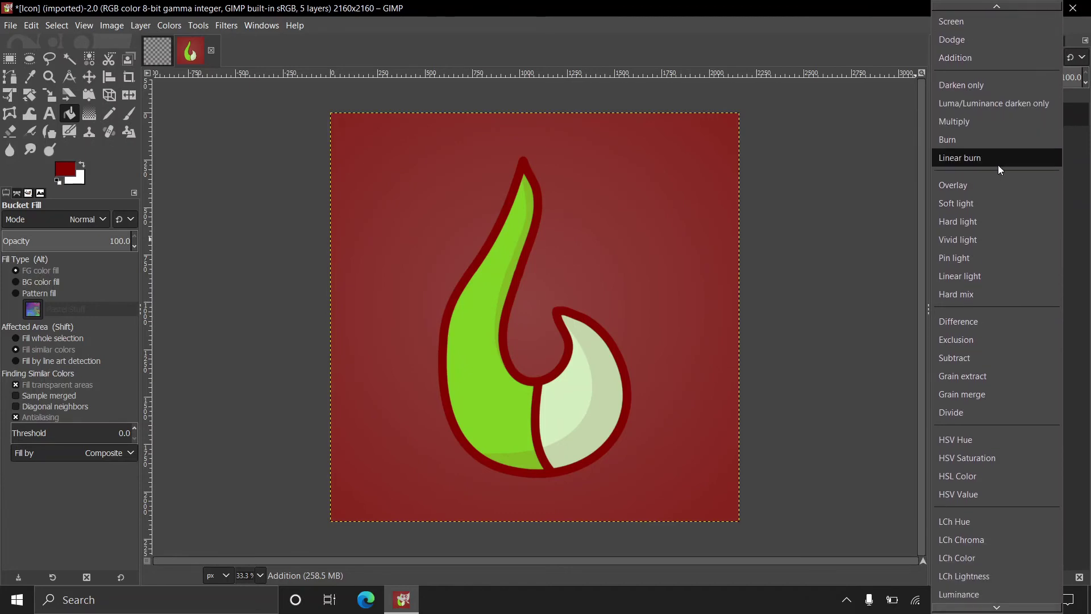
{"action": "left_click", "coordinate": [977, 358]}
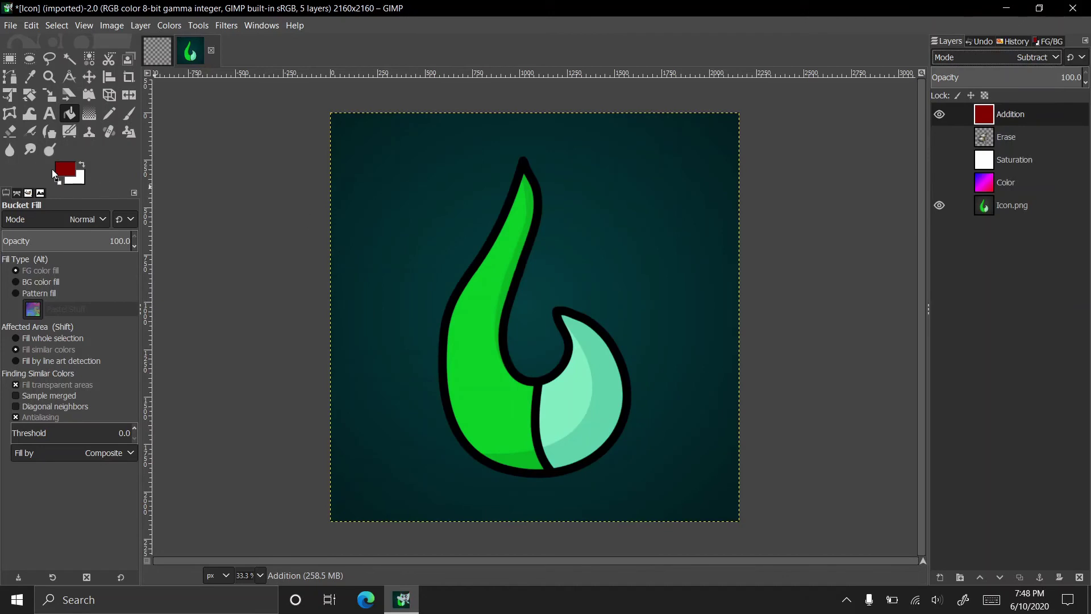
{"action": "left_click", "coordinate": [80, 165]}
{"action": "left_click", "coordinate": [558, 283]}
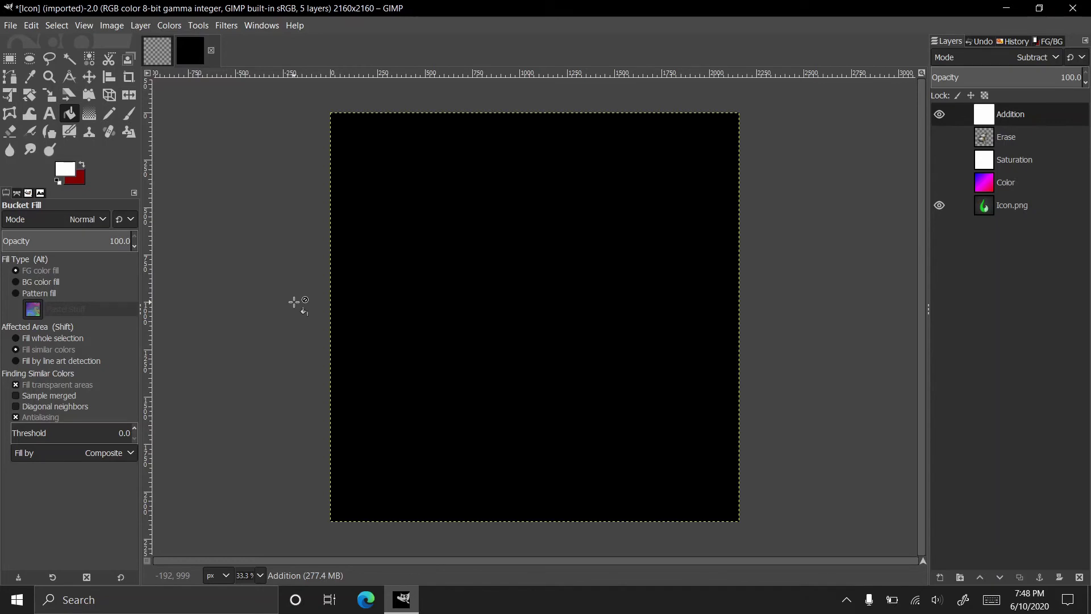
- Hide the Addition layer, leaving its blend mode on Subtract
{"action": "left_click", "coordinate": [939, 114]}
{"action": "left_click", "coordinate": [962, 61]}
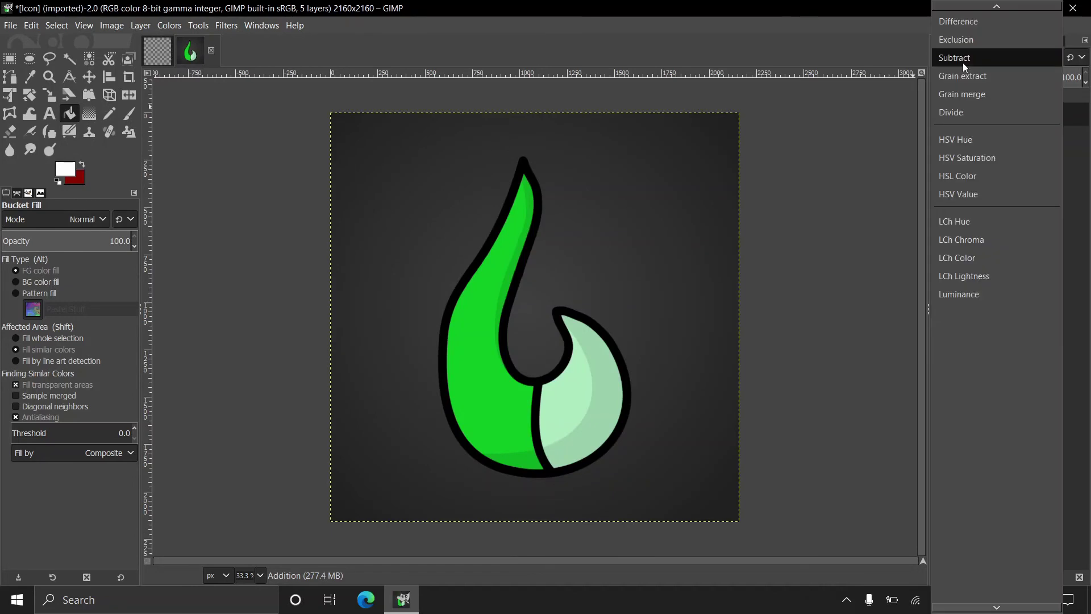
{"action": "scroll", "coordinate": [963, 189], "scroll_direction": "up", "scroll_amount": 10}
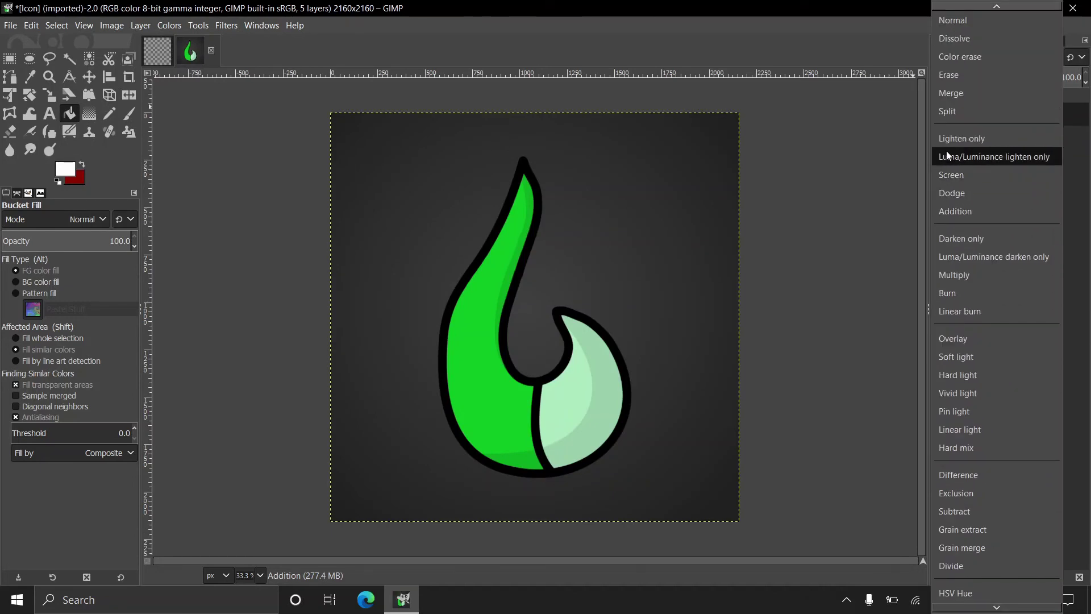
{"action": "left_click", "coordinate": [855, 50]}
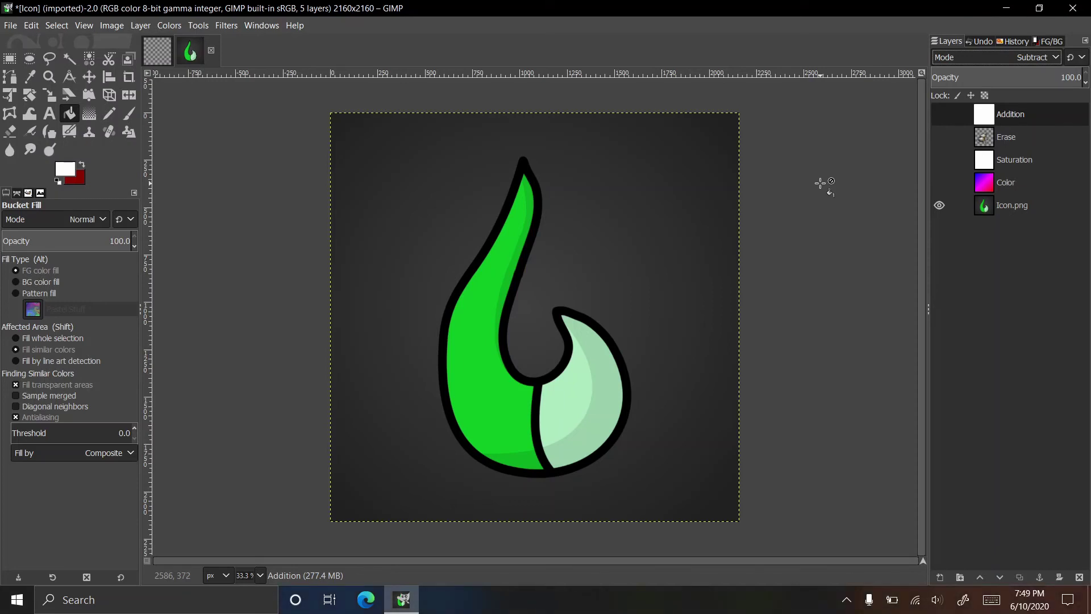
{"action": "left_click", "coordinate": [940, 182]}
{"action": "left_click", "coordinate": [941, 182]}
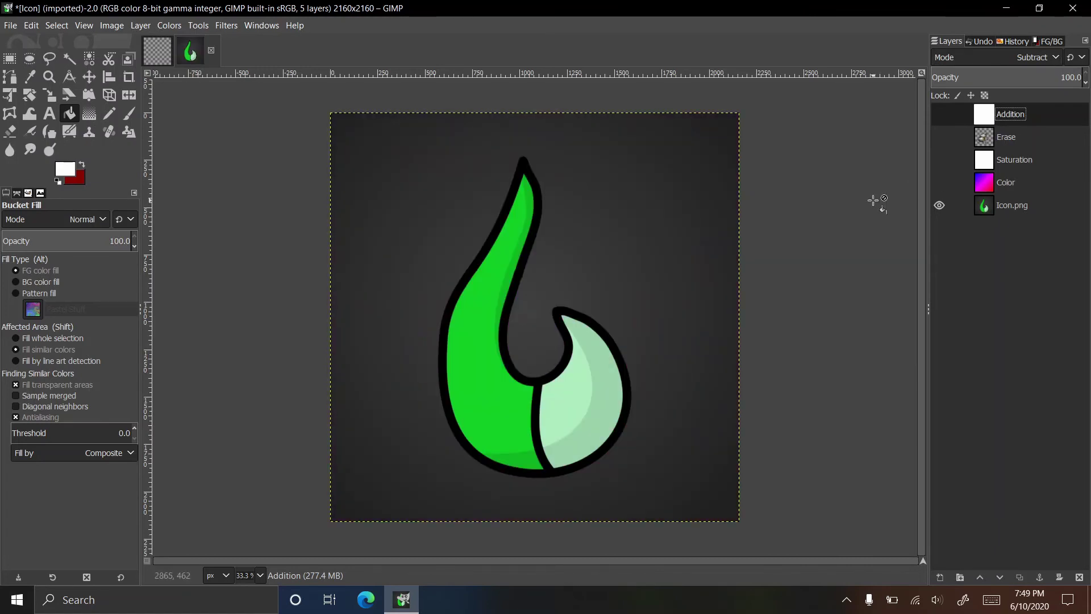